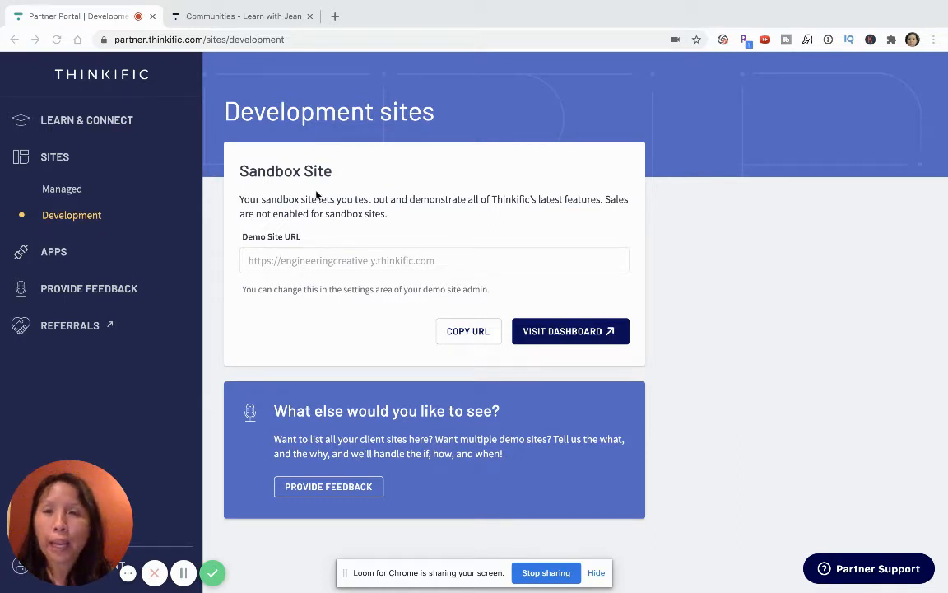
Switch to the course site's admin and start a new community named "Community Courses Test".
left_click(240, 17)
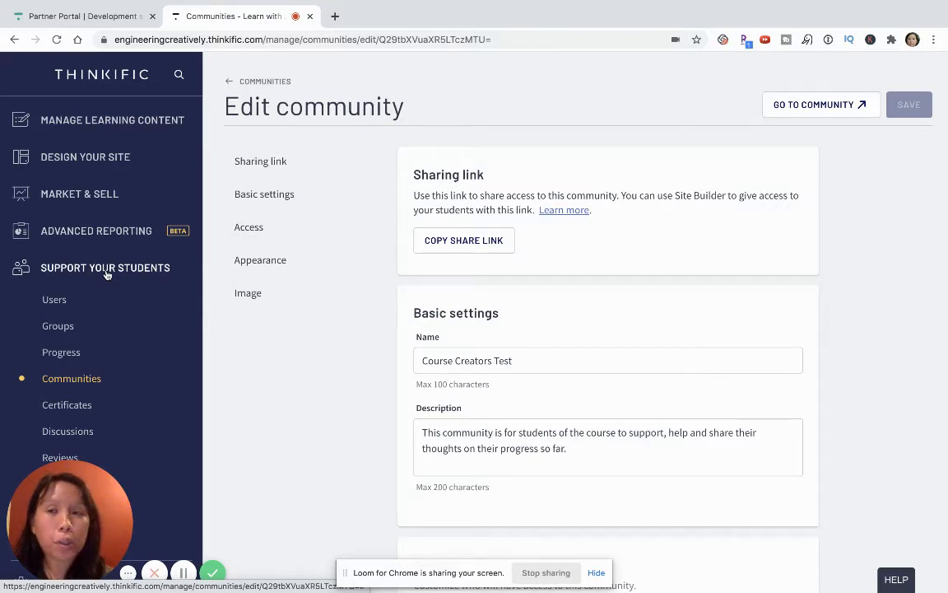
left_click(71, 379)
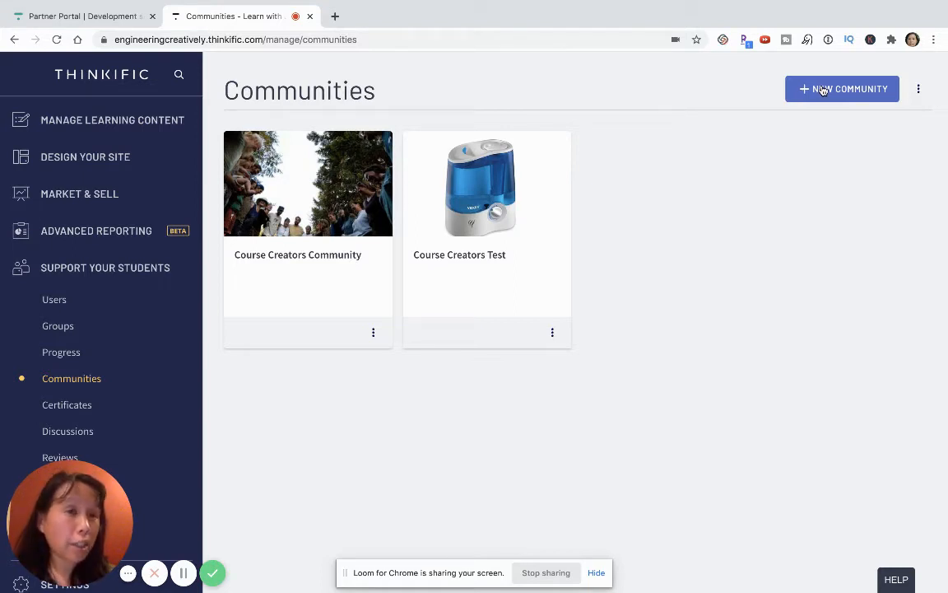
left_click(822, 91)
left_click(510, 223)
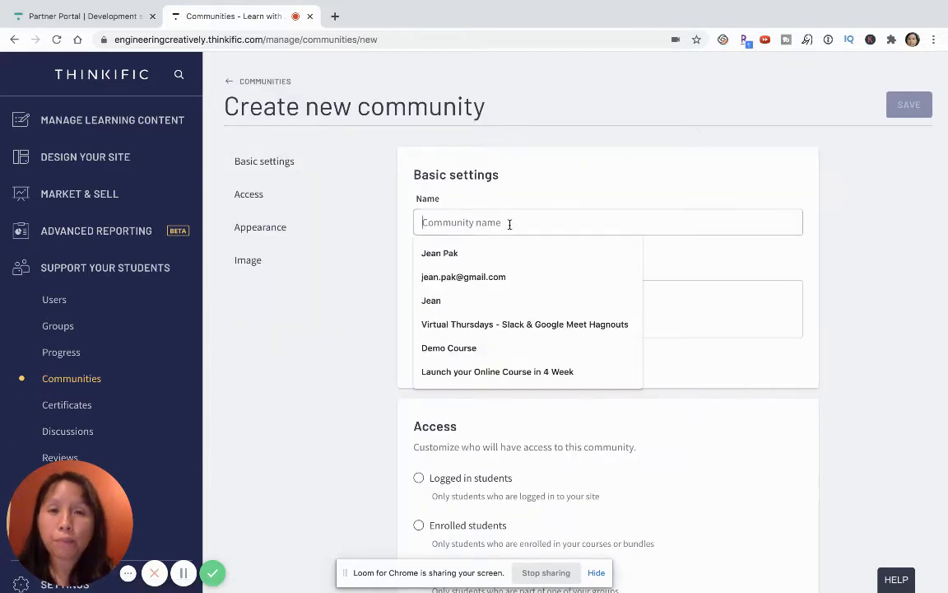
type("C")
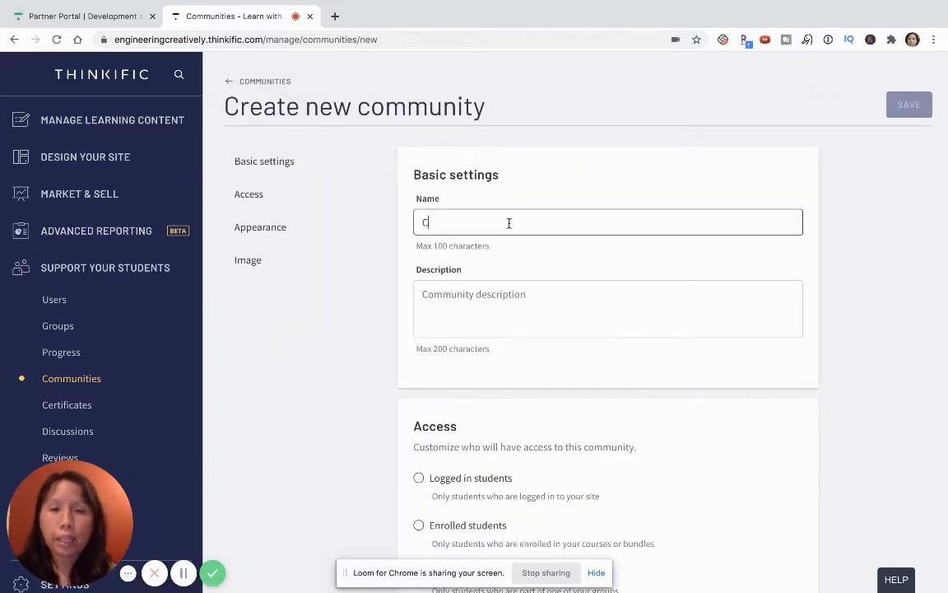
type("ommunity C")
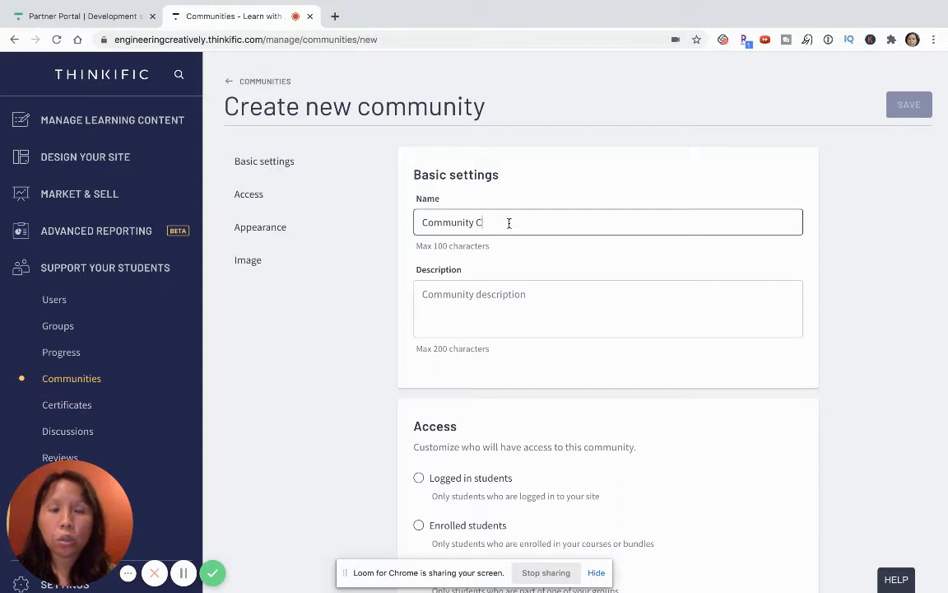
type("ourses Test")
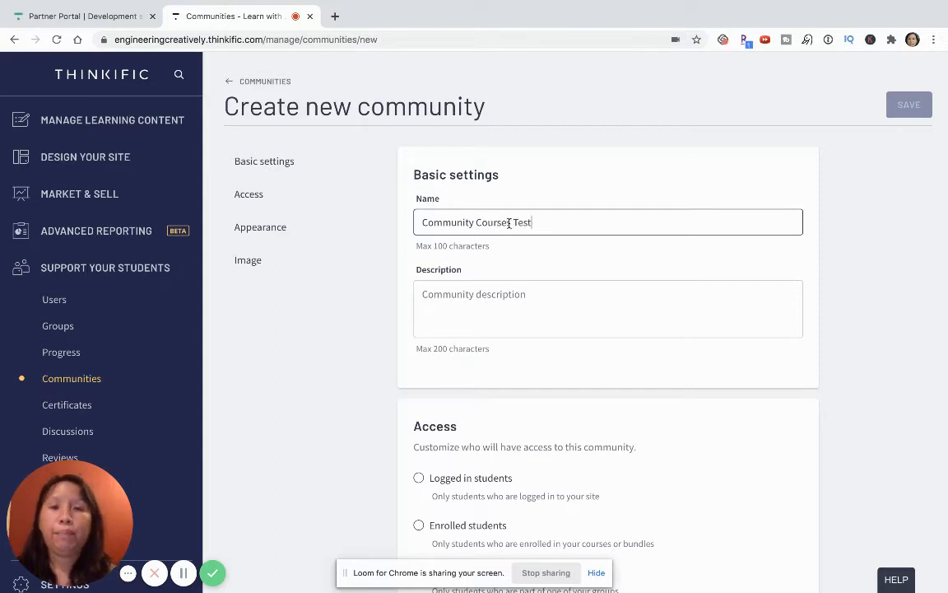
left_click(509, 222)
type("s")
Enter the community description "This community is for students to engage, interact and support each other.".
left_click(510, 294)
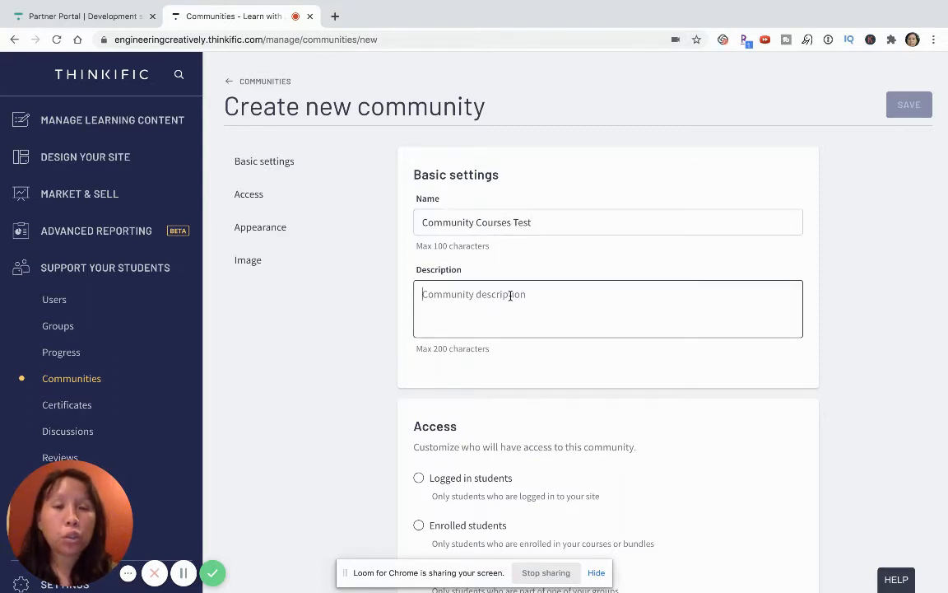
type("This commu")
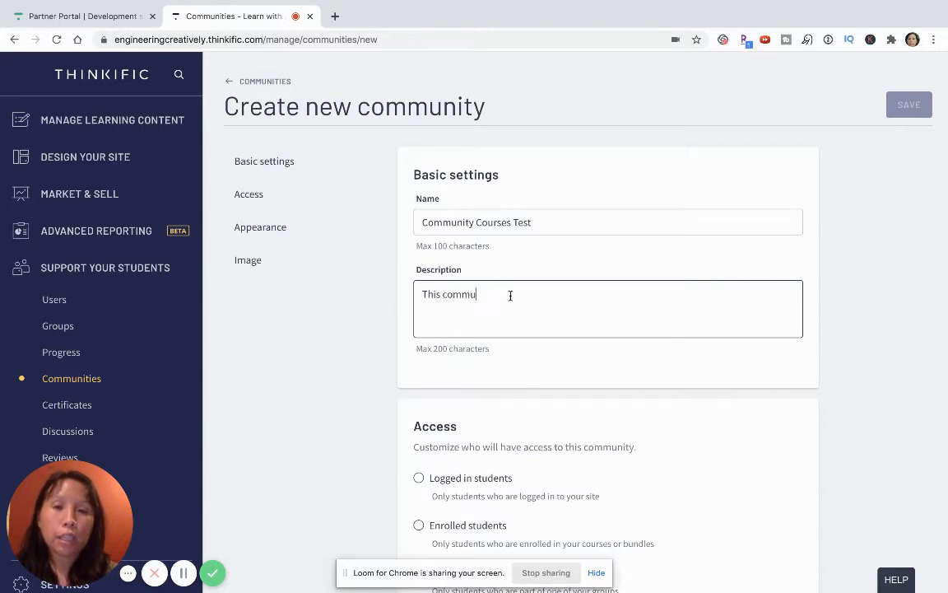
type("nity is for studen")
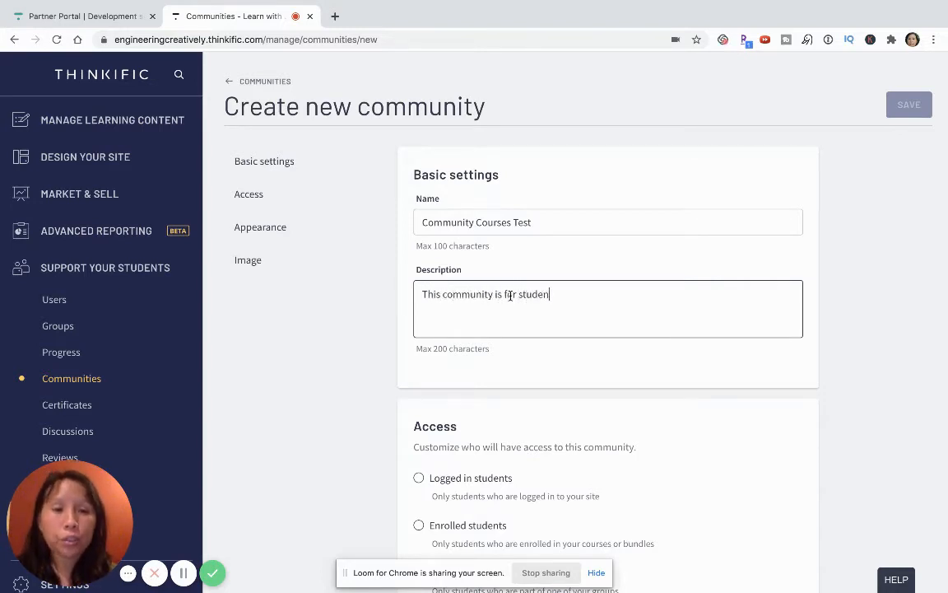
type("ts to engage, ")
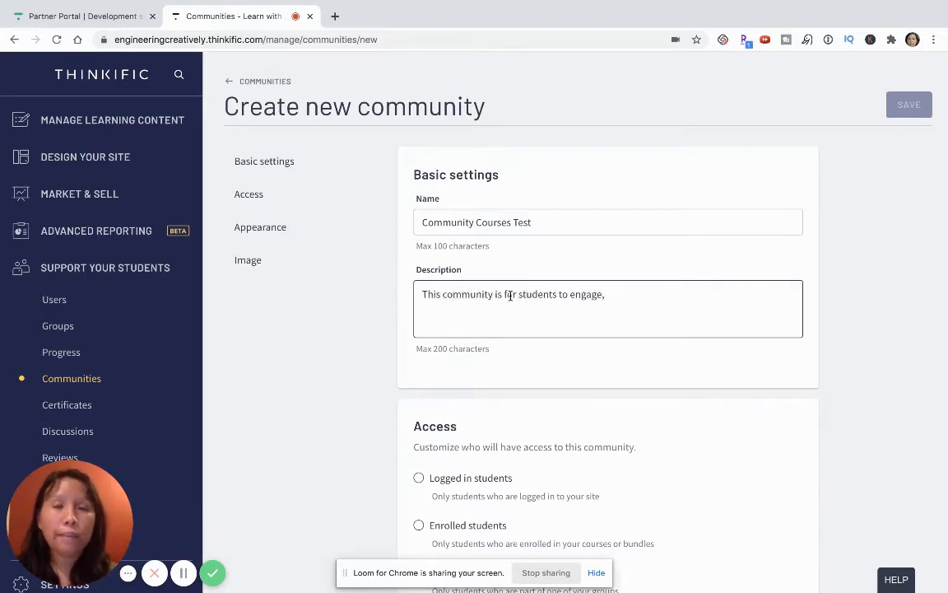
type("interact and suppo")
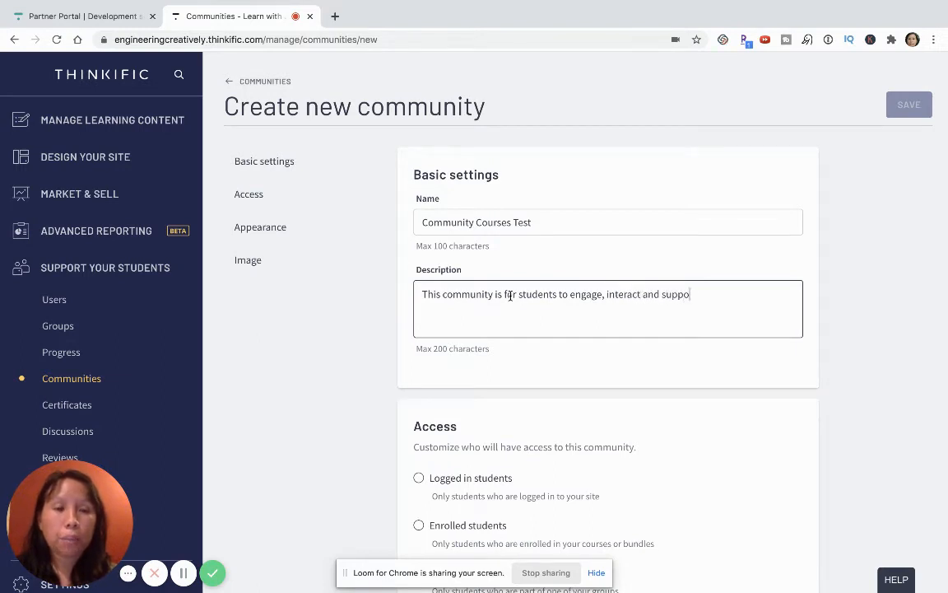
type("rt each other.")
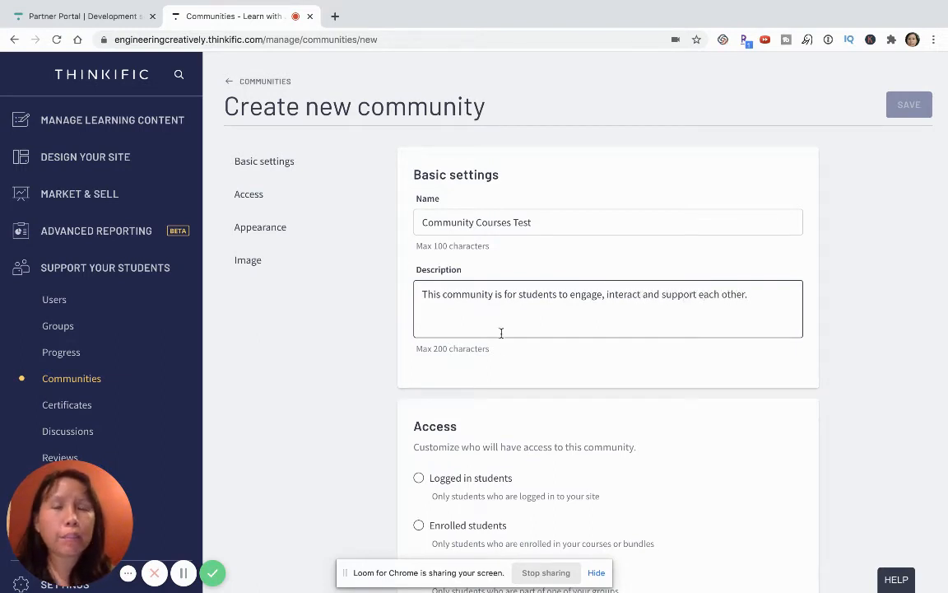
left_click_drag(422, 349, 474, 349)
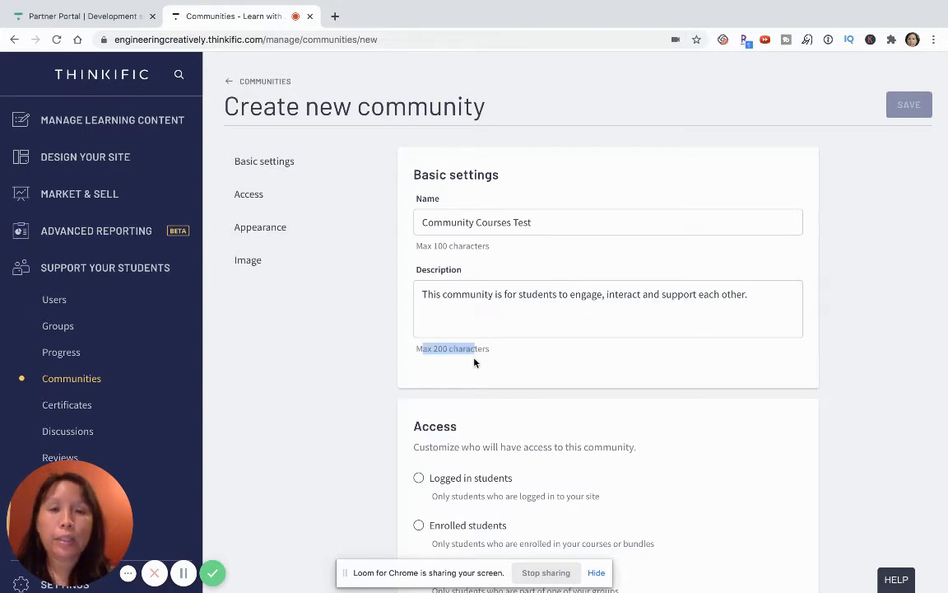
Restrict the community's access to students in groups and apply the Corporate University 1 group.
scroll(498, 396, "down", 2)
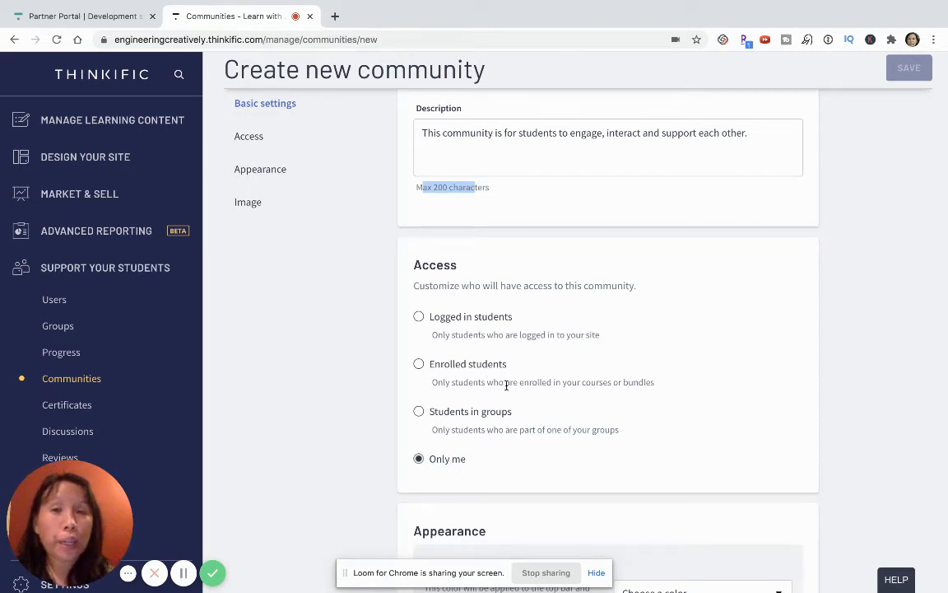
left_click(621, 381)
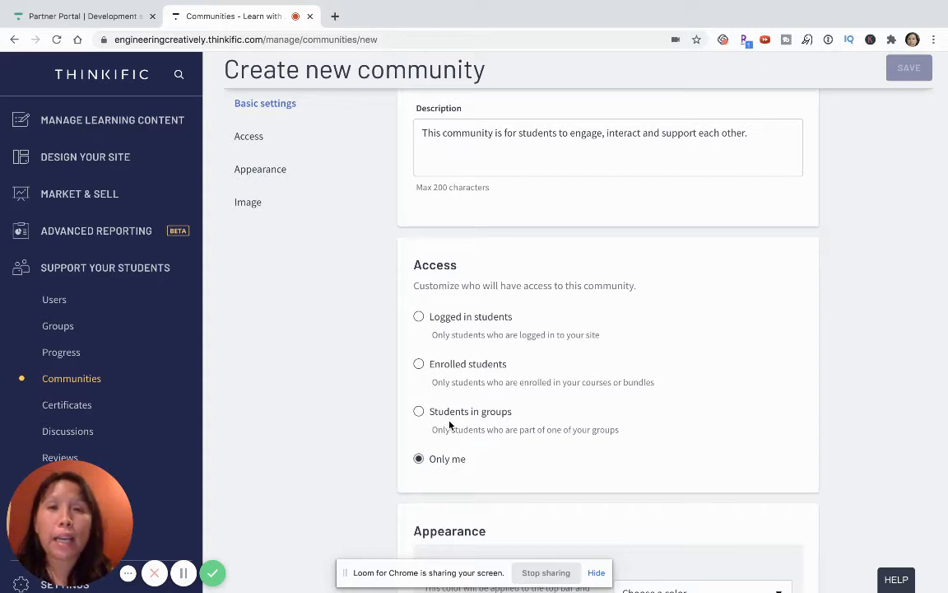
mouse_move(543, 4)
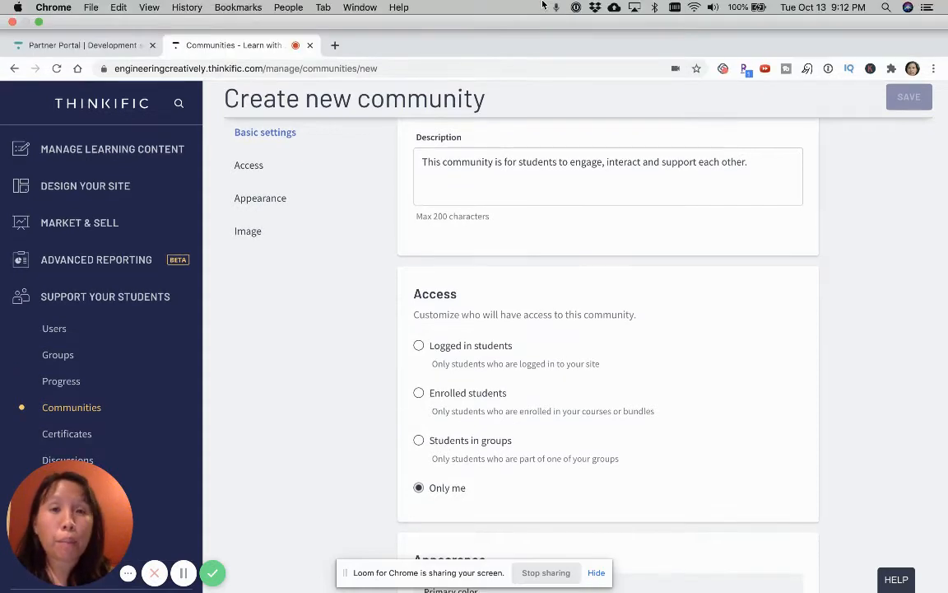
left_click(418, 439)
left_click(490, 482)
scroll(511, 527, "down", 1)
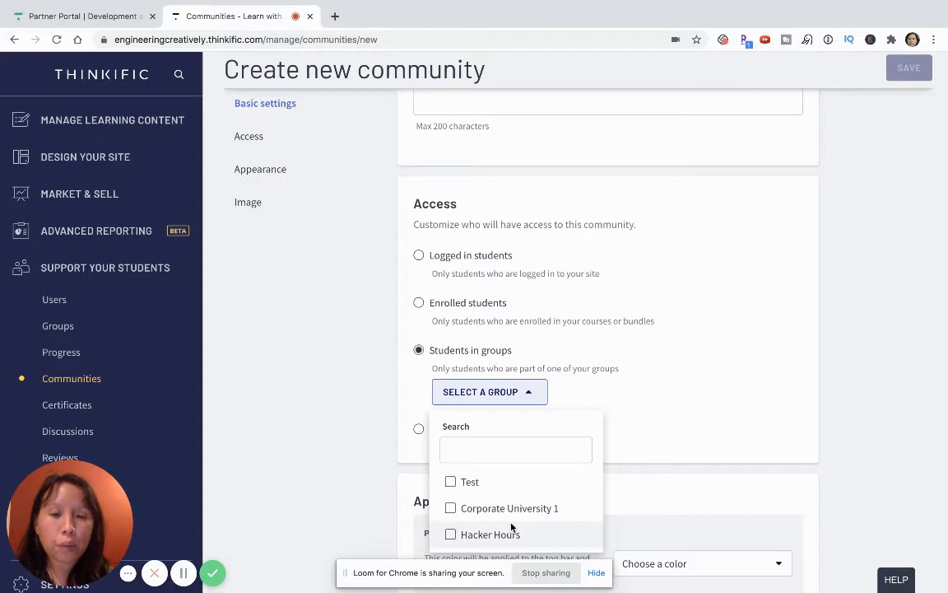
left_click(451, 510)
scroll(451, 516, "down", 2)
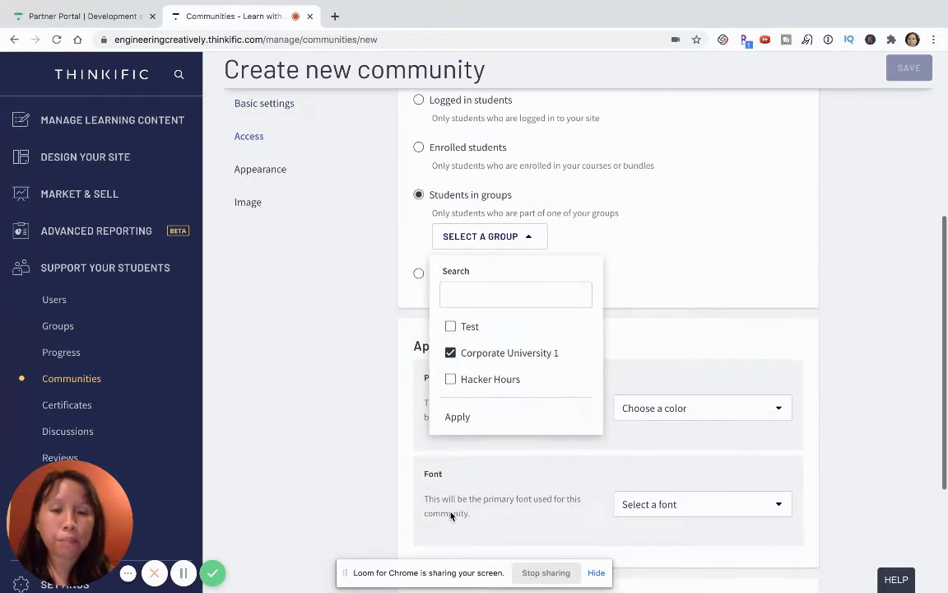
left_click(463, 422)
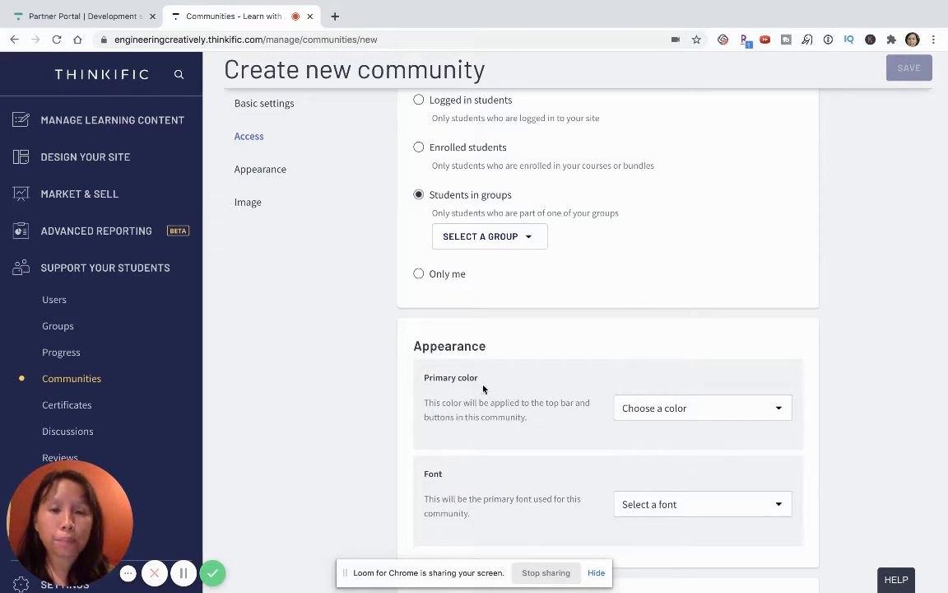
Set the community's primary color to the preset yellow F8E71C and its font to Source Sans Pro.
scroll(481, 389, "down", 3)
scroll(483, 388, "down", 2)
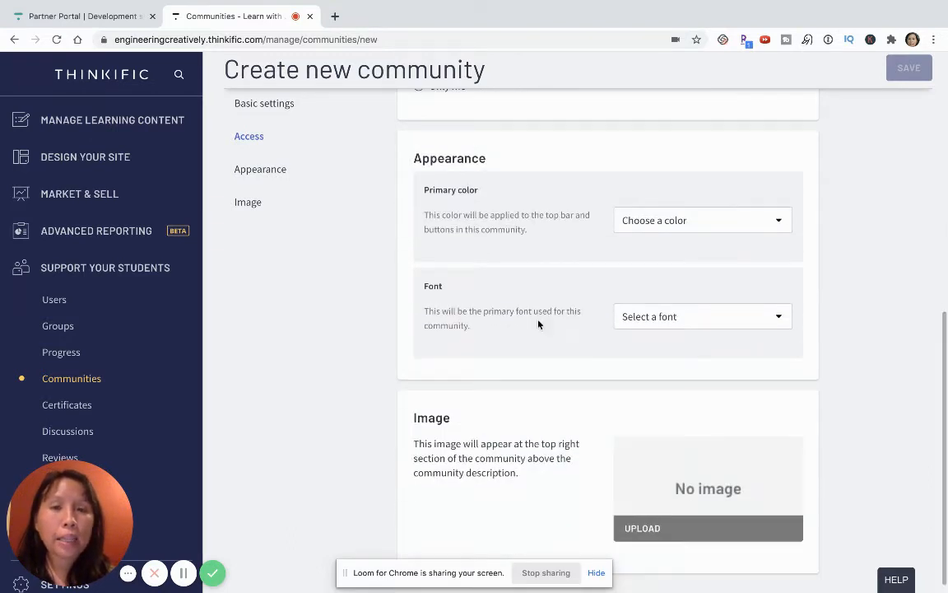
left_click(687, 235)
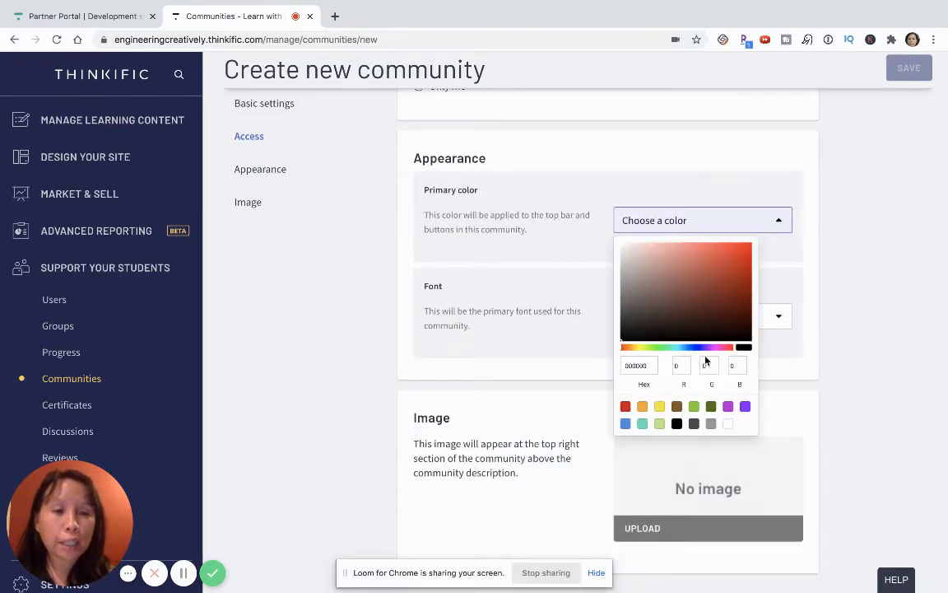
left_click(658, 408)
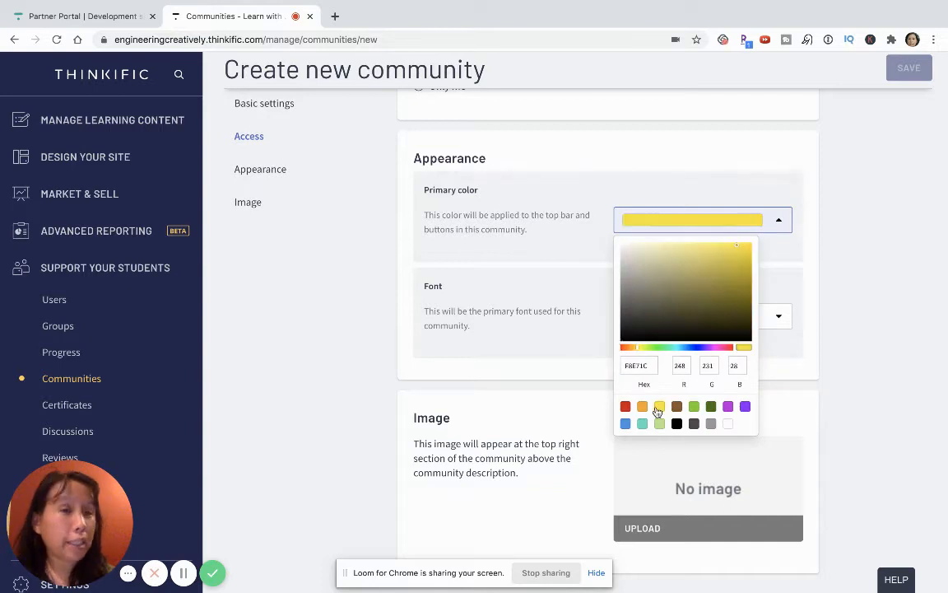
left_click(596, 317)
left_click(691, 325)
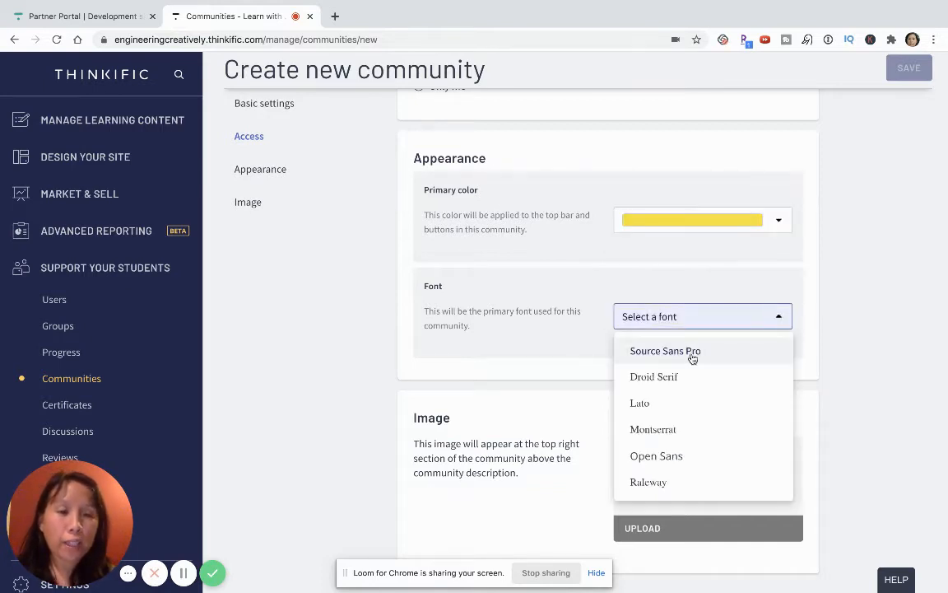
left_click(693, 359)
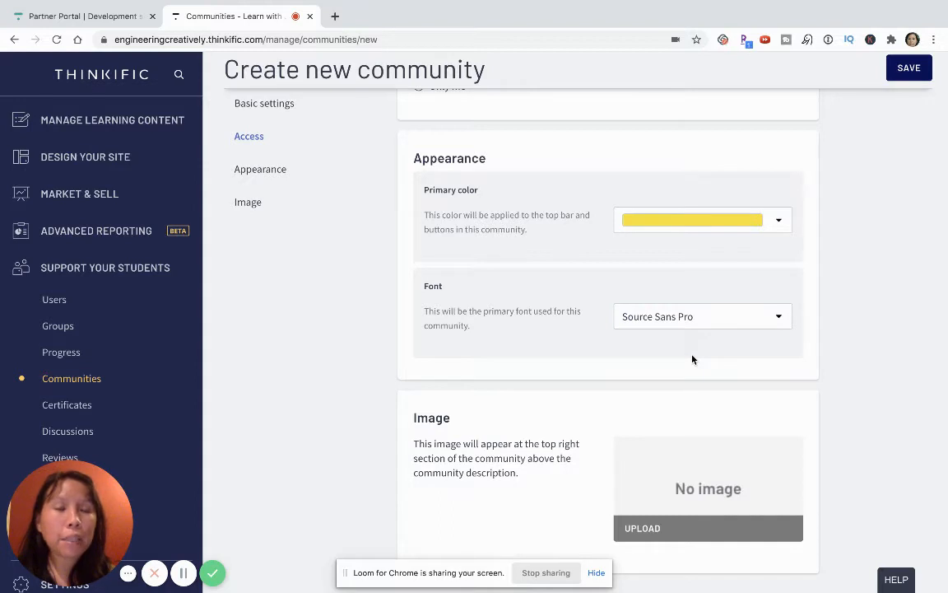
Choose the humidifier picture from the device's Downloads folder as the community image.
scroll(692, 359, "up", 1)
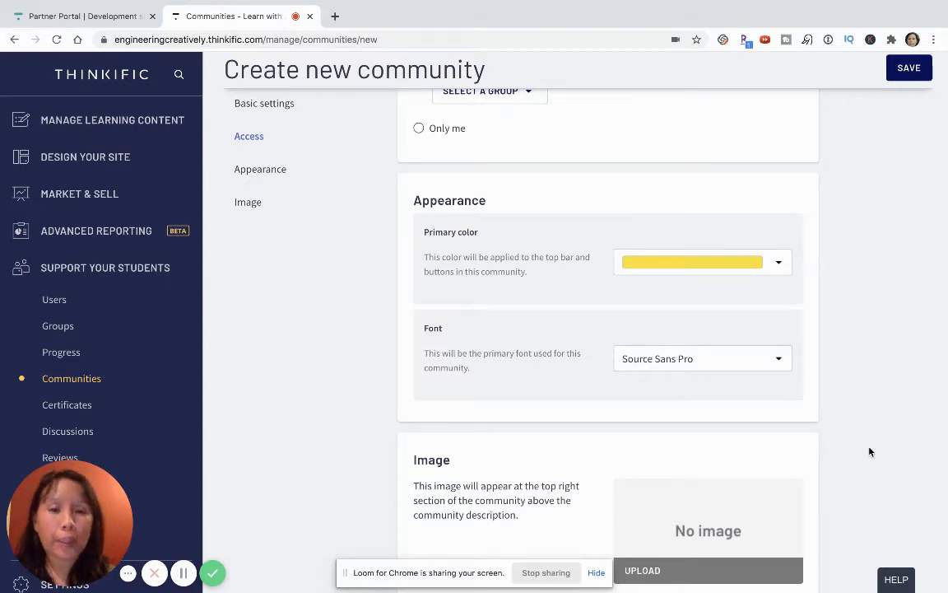
scroll(870, 451, "down", 1)
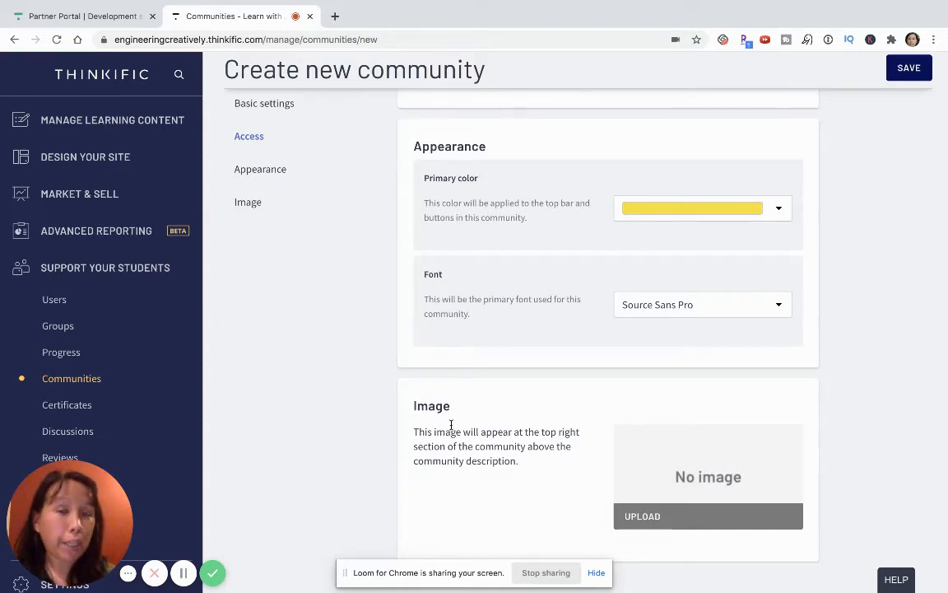
left_click(641, 517)
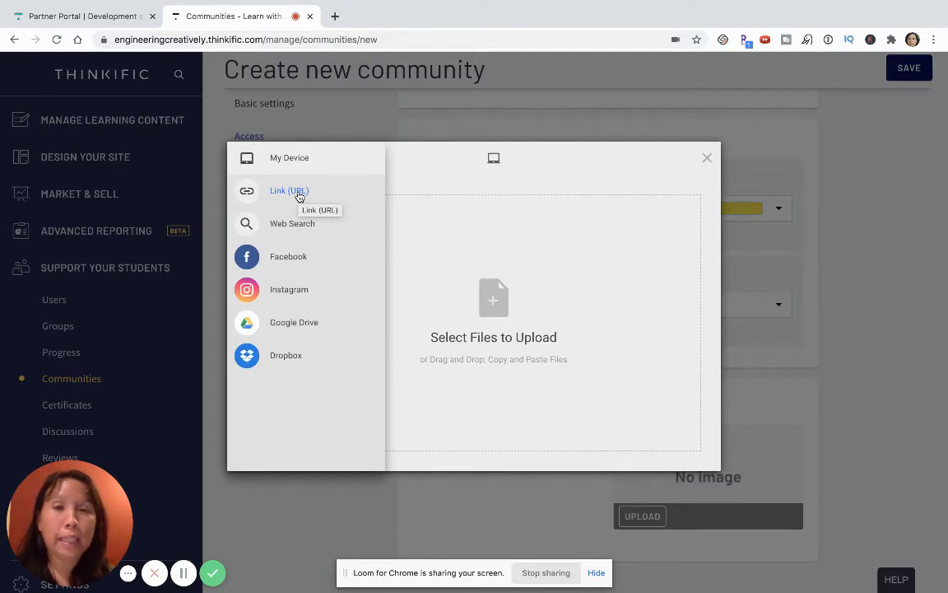
left_click(504, 323)
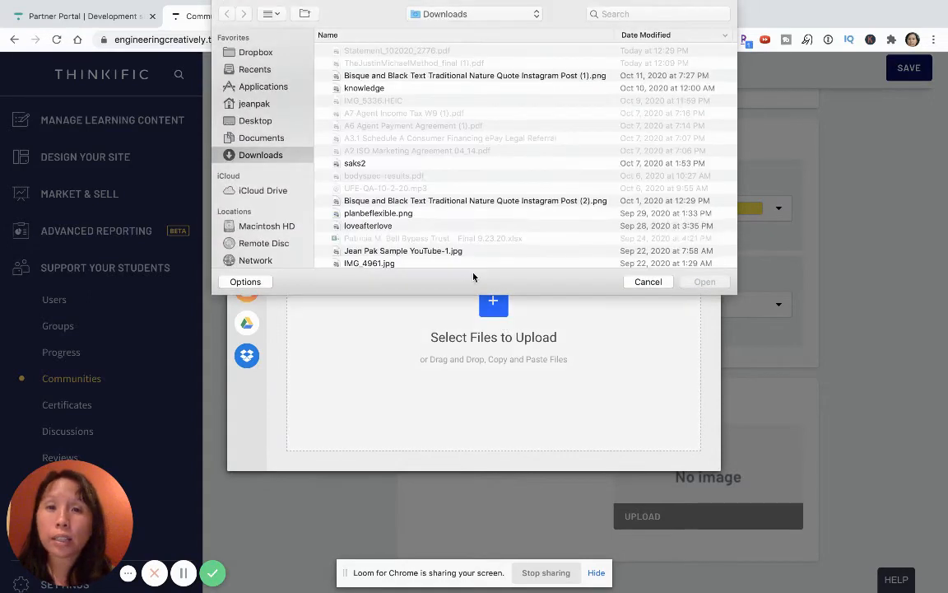
scroll(384, 249, "down", 2)
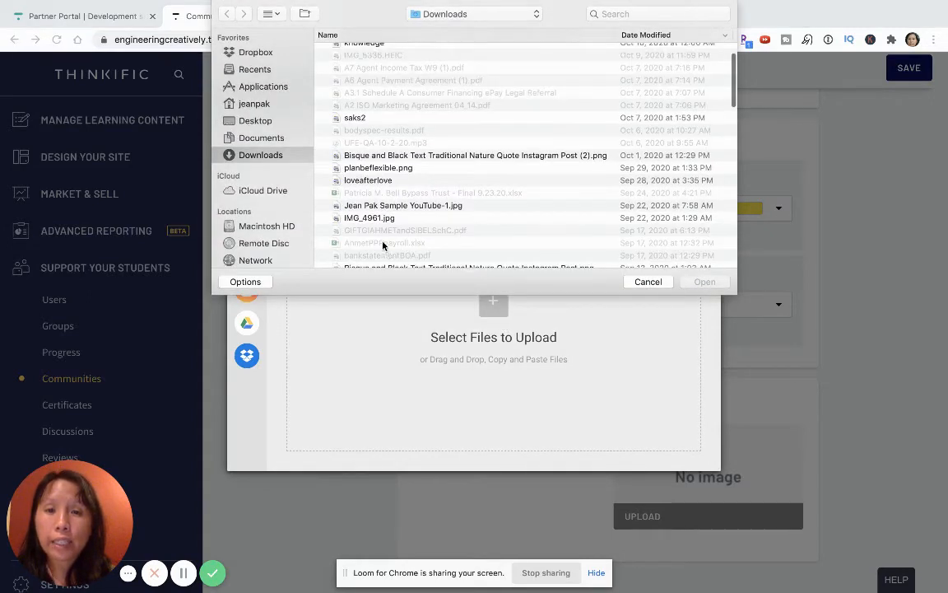
left_click(379, 217)
left_click(693, 282)
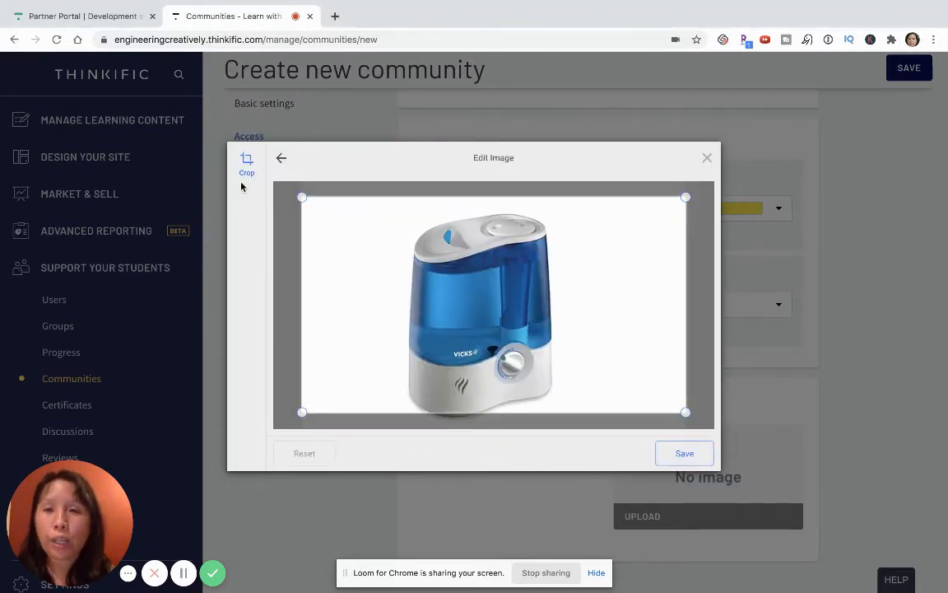
Crop the humidifier picture slightly tighter at its upper corners, save the crop and upload it as the community image.
left_click_drag(301, 198, 404, 208)
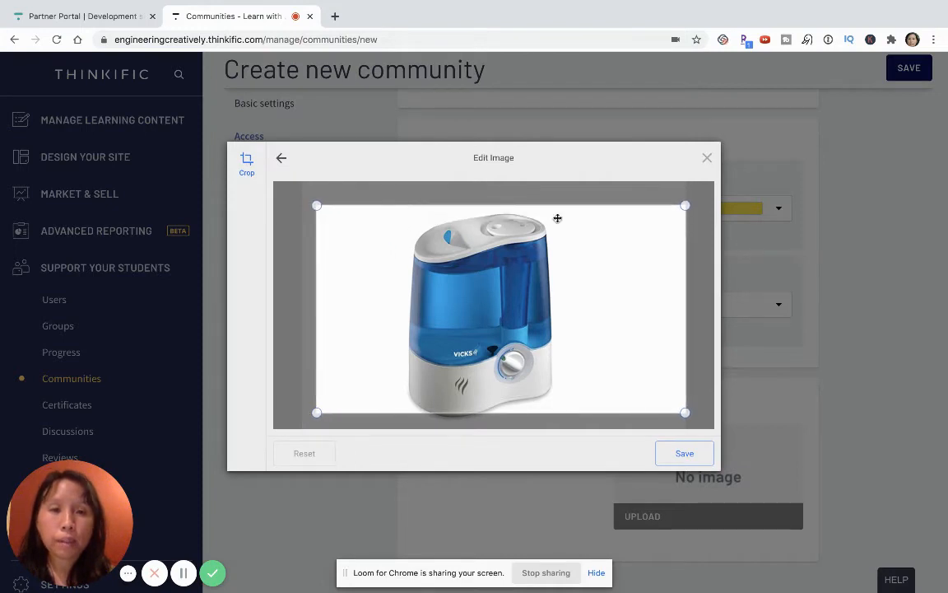
left_click_drag(684, 206, 673, 212)
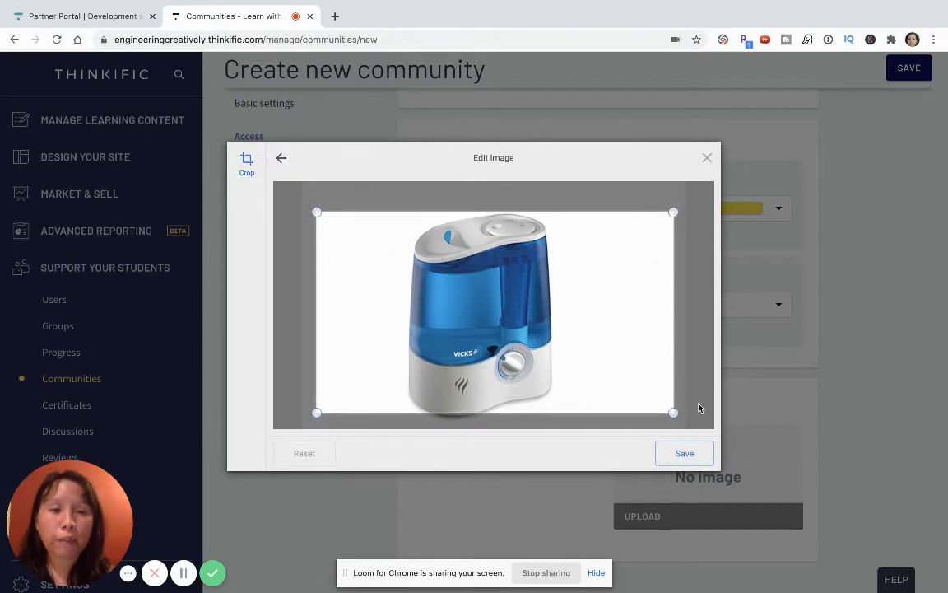
left_click(683, 452)
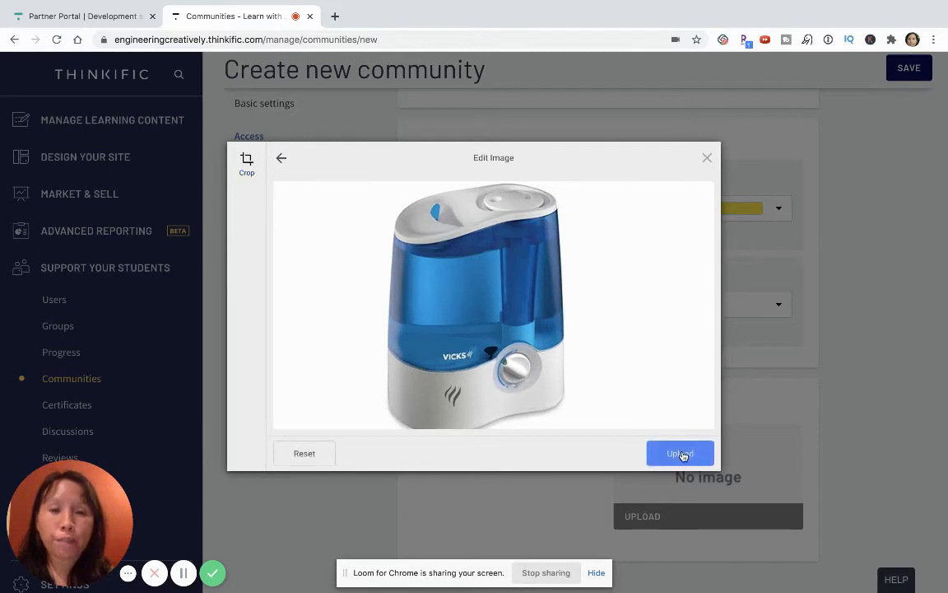
left_click(679, 456)
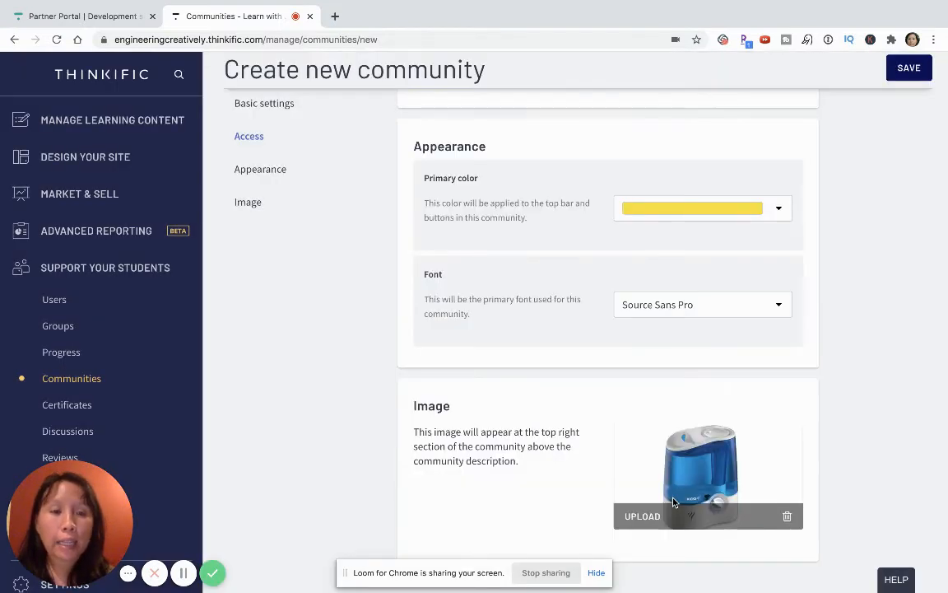
scroll(885, 395, "up", 10)
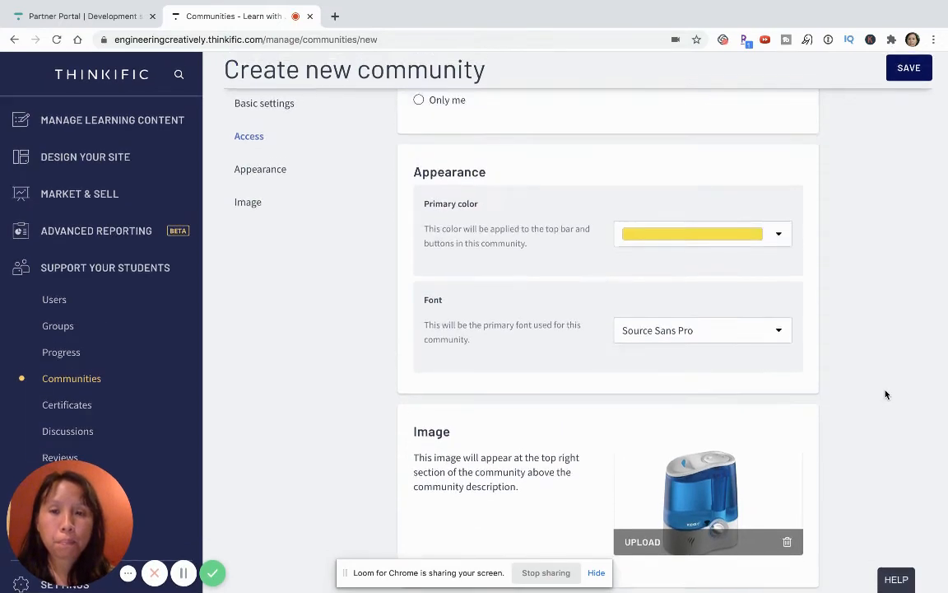
Review the settings of the new community and save it.
scroll(886, 395, "down", 9)
scroll(885, 394, "up", 10)
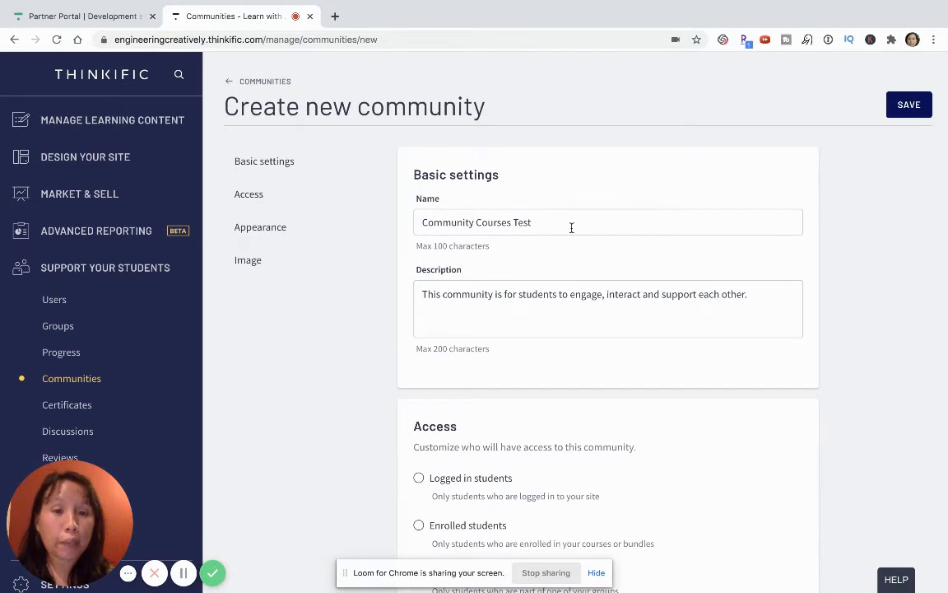
left_click(909, 104)
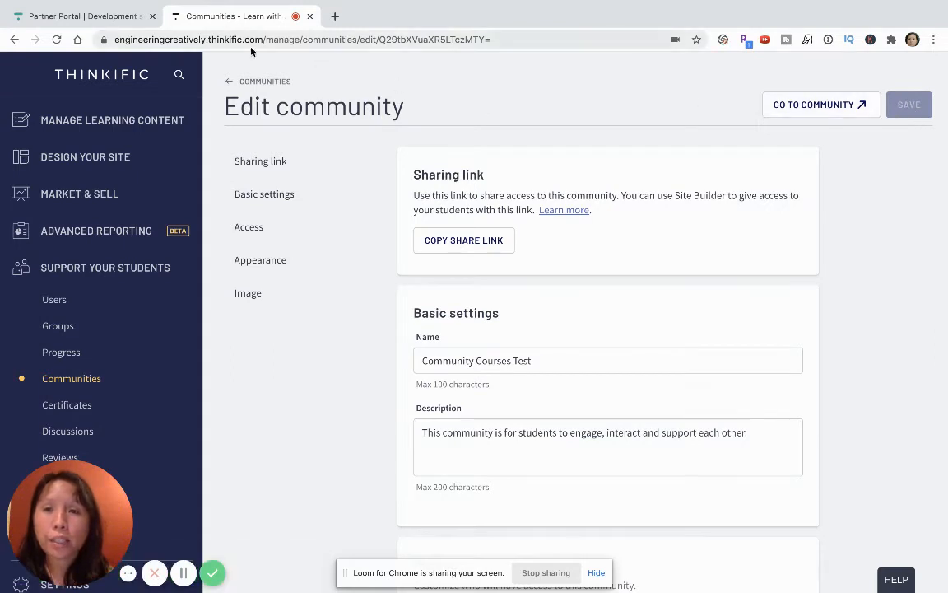
Return to the list of communities and go to the Community Courses Test community's live page.
left_click(79, 382)
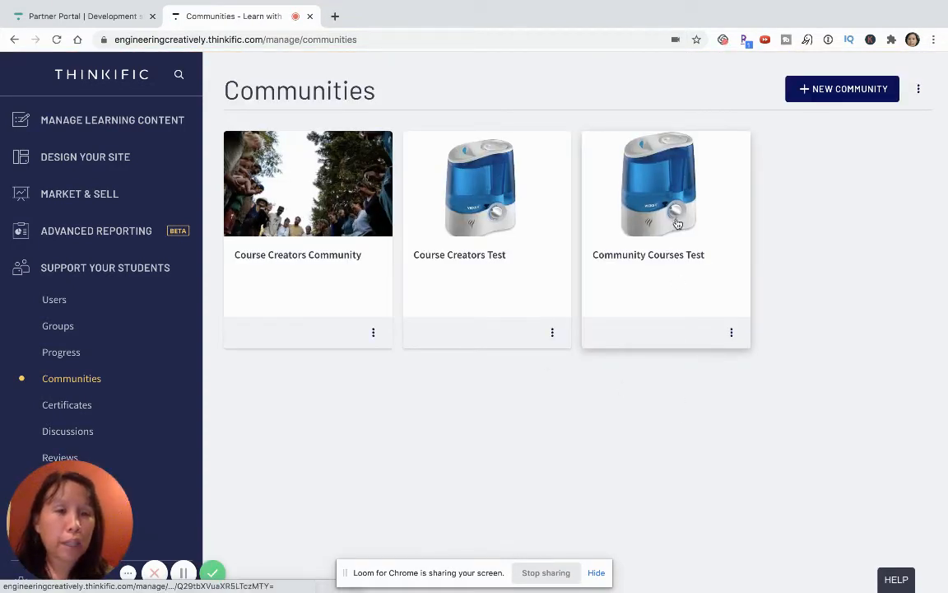
left_click(732, 333)
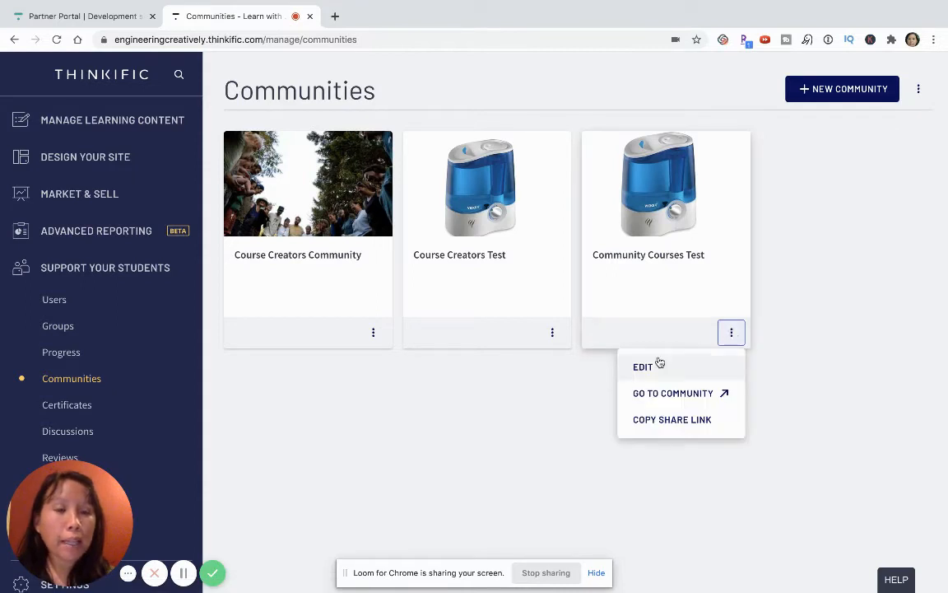
left_click(686, 394)
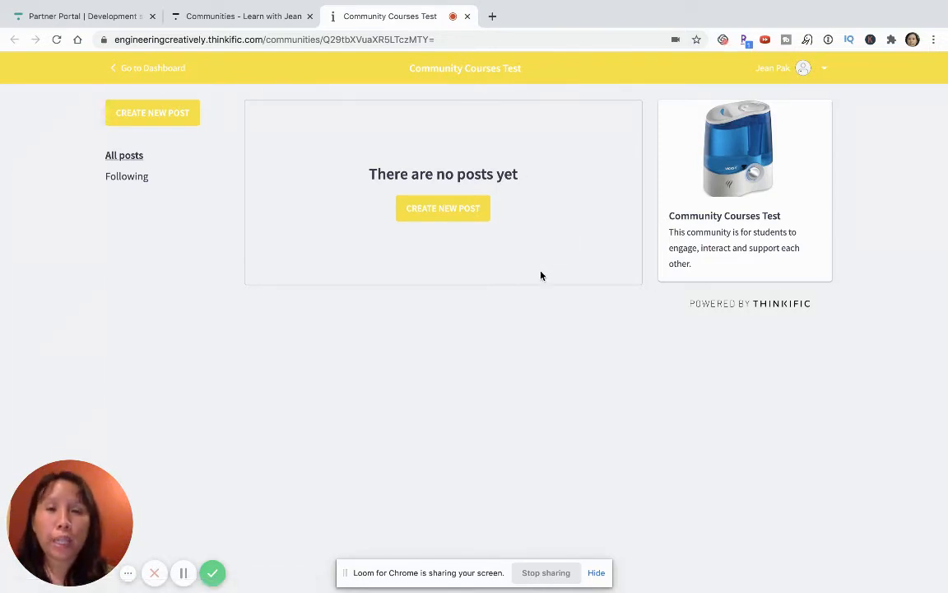
Start a new post titled "Welcome!" with the text "Welcome to the course, we're glad you have you here.".
left_click(455, 211)
left_click(451, 236)
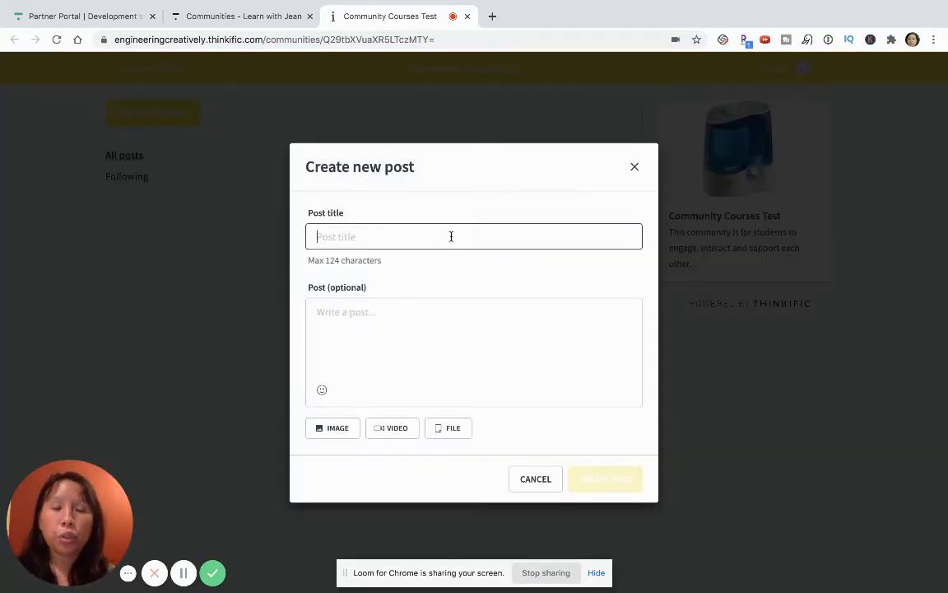
type("Welcome")
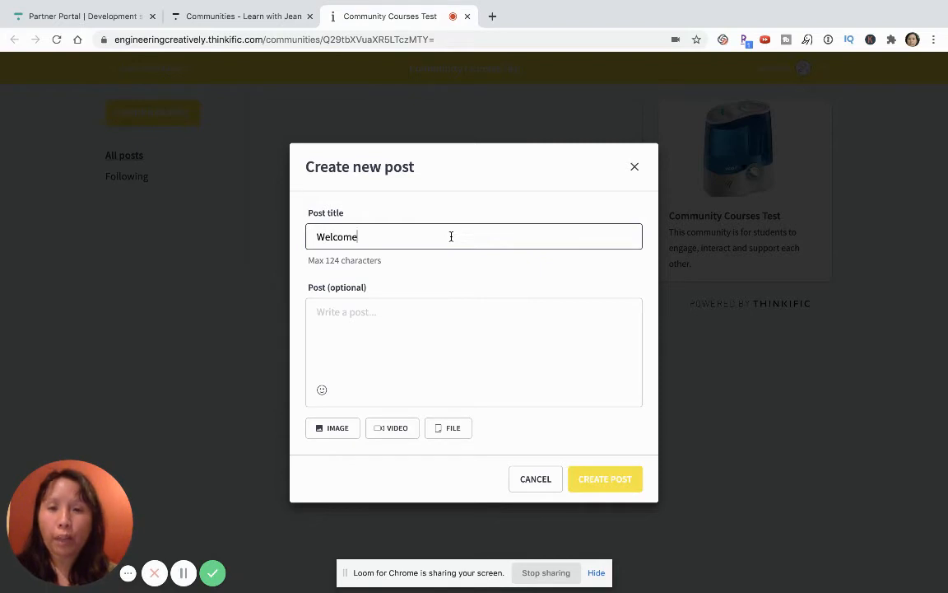
type("!")
key("Tab")
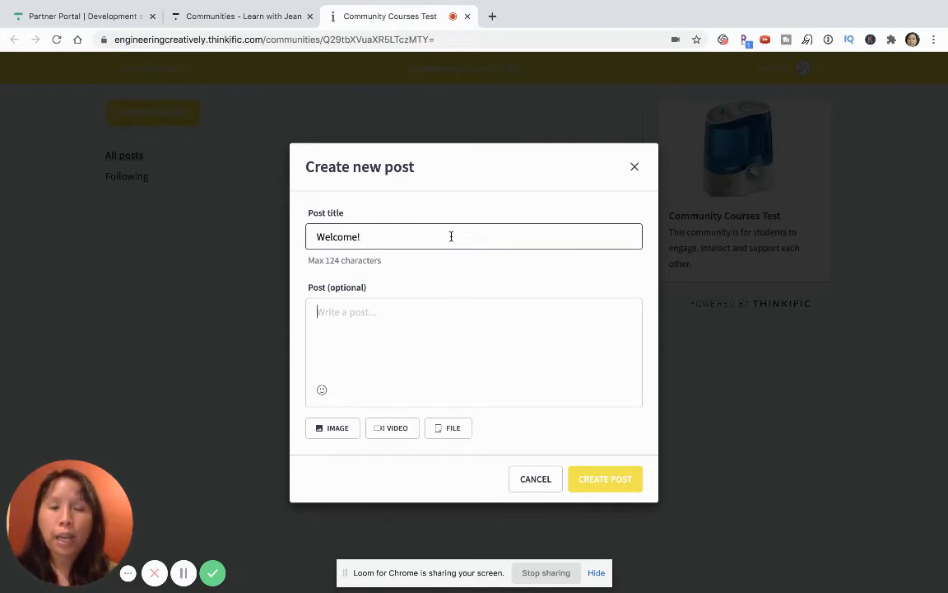
type("Welcome to the cou")
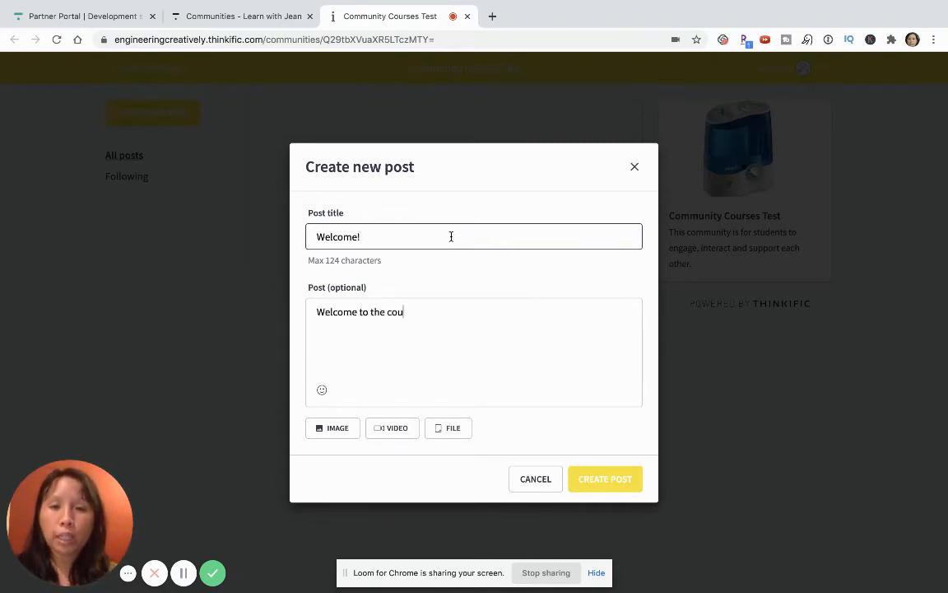
type("rse, we're glad y")
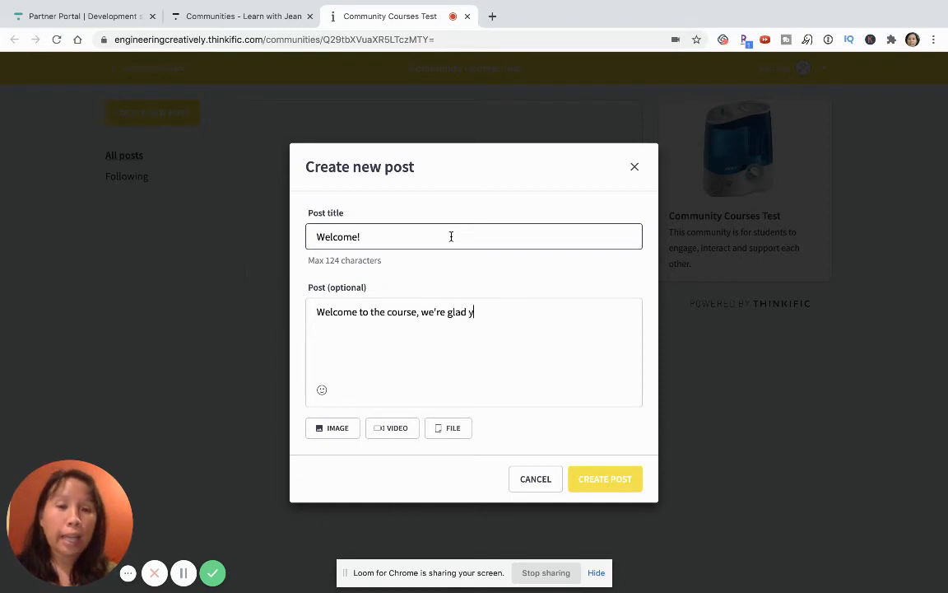
type("ou have you here.")
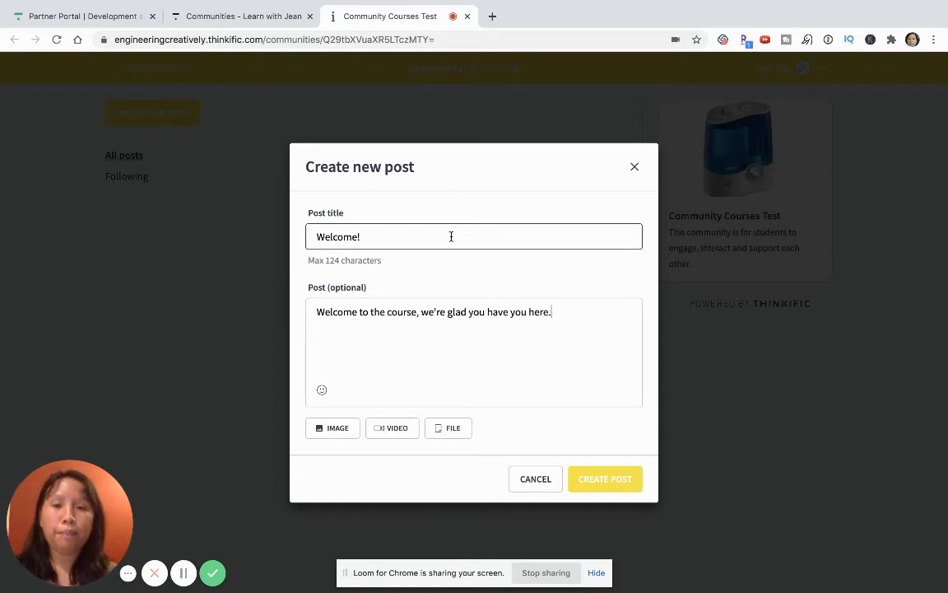
Add a thumbs-up emoji to the end of the post text, followed by "Here is a welcome video from me.".
left_click(322, 389)
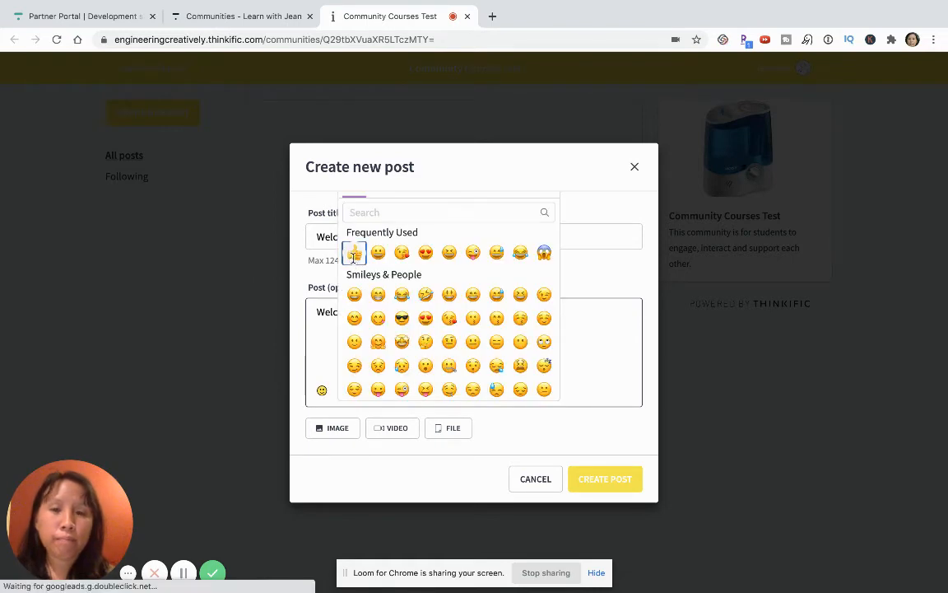
left_click(354, 252)
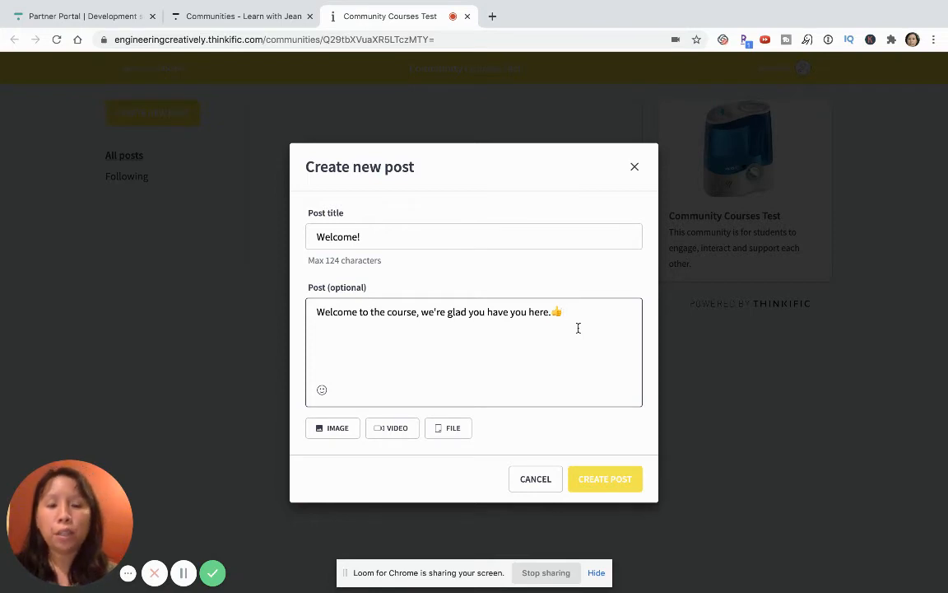
type("Here is a welco")
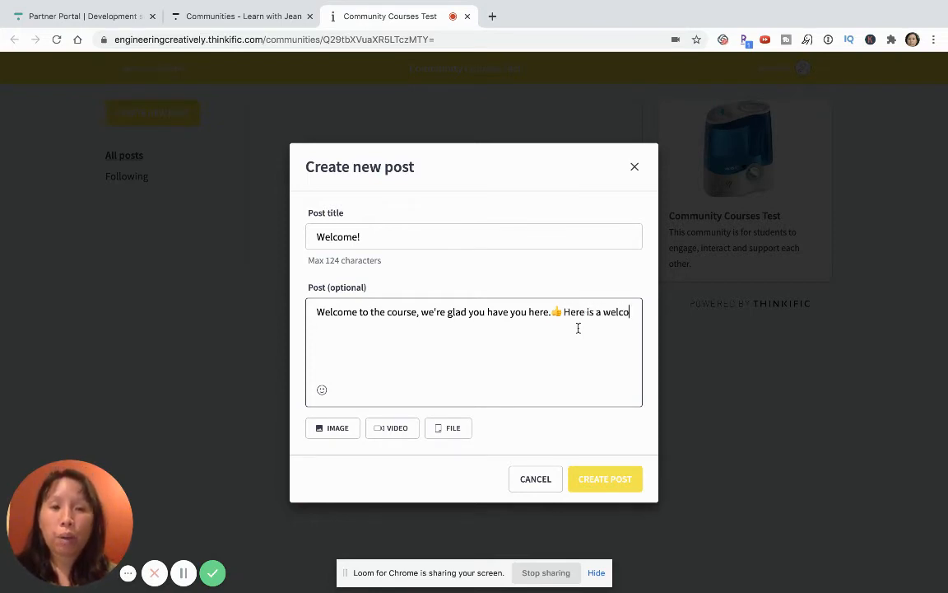
type("me video from m")
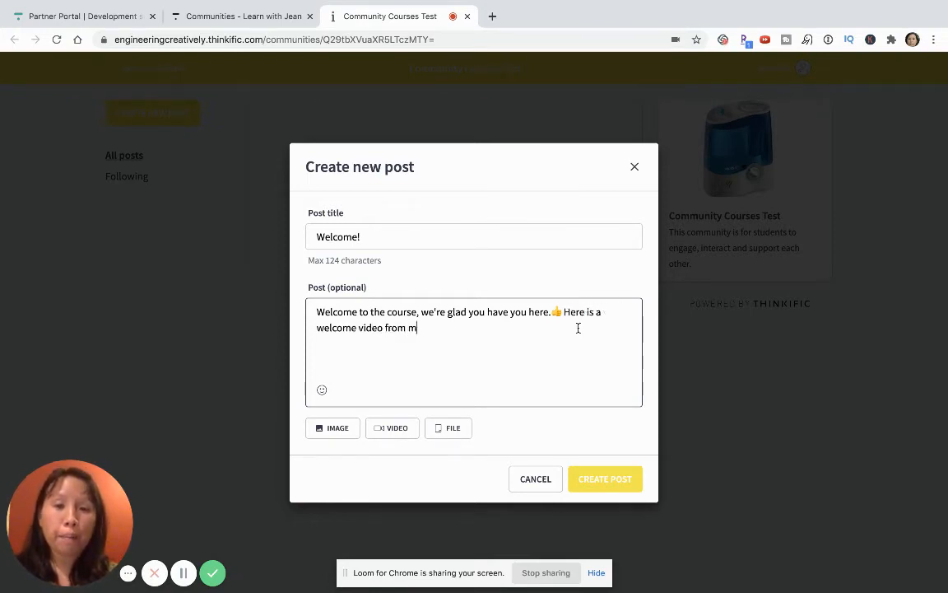
type("e.")
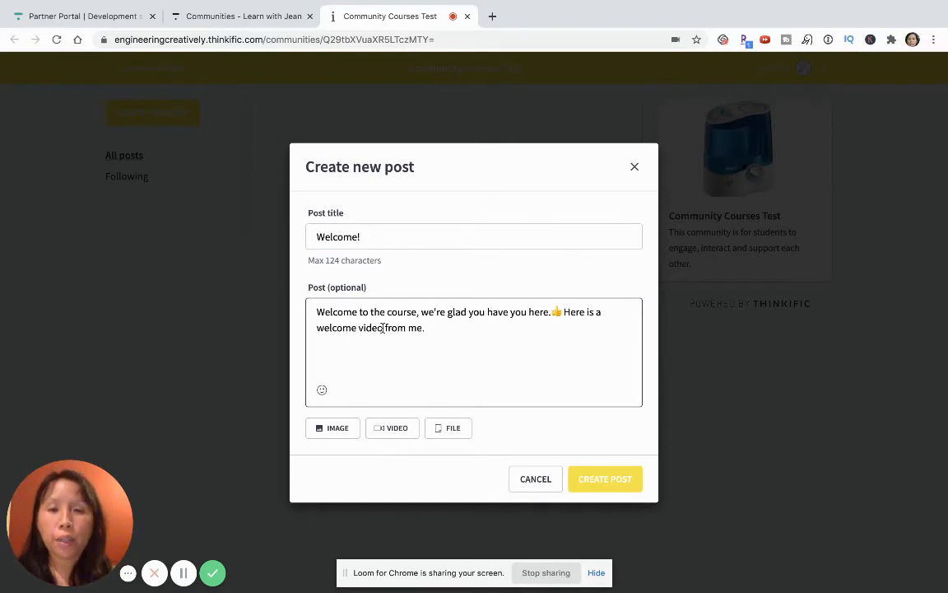
left_click(393, 427)
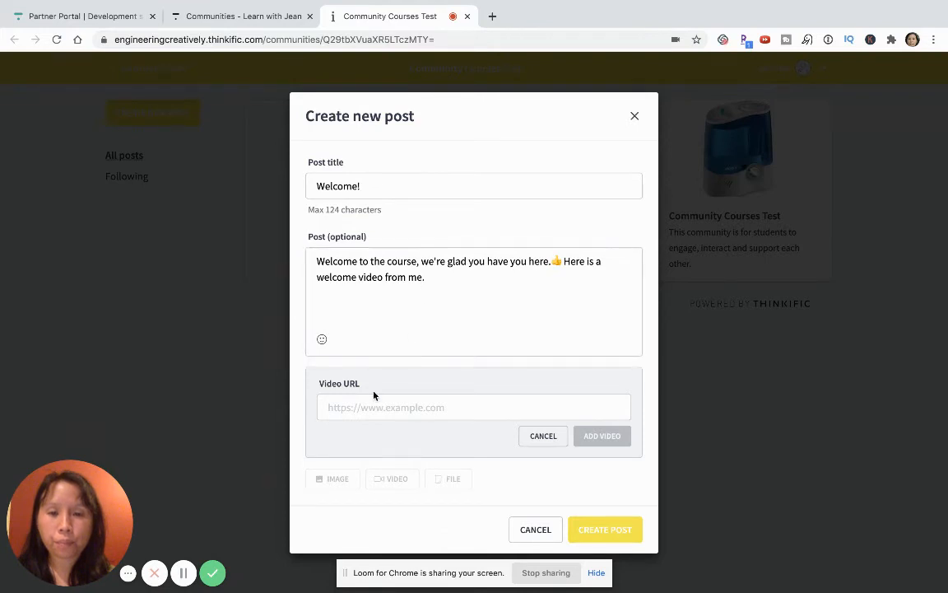
left_click(378, 406)
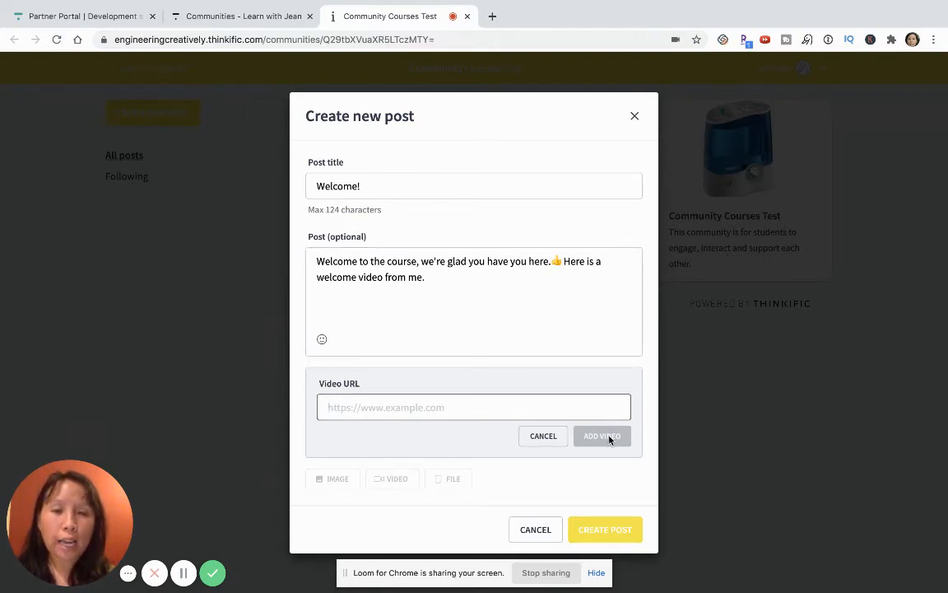
left_click(539, 436)
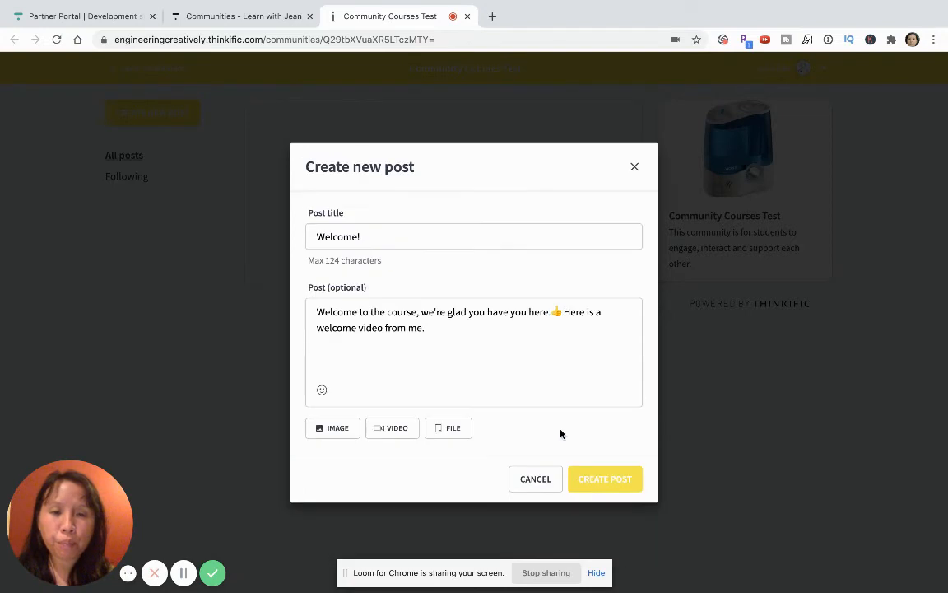
Attach the image IMG_4961.jpg from the Downloads folder to the welcome post.
left_click(336, 427)
left_click(438, 315)
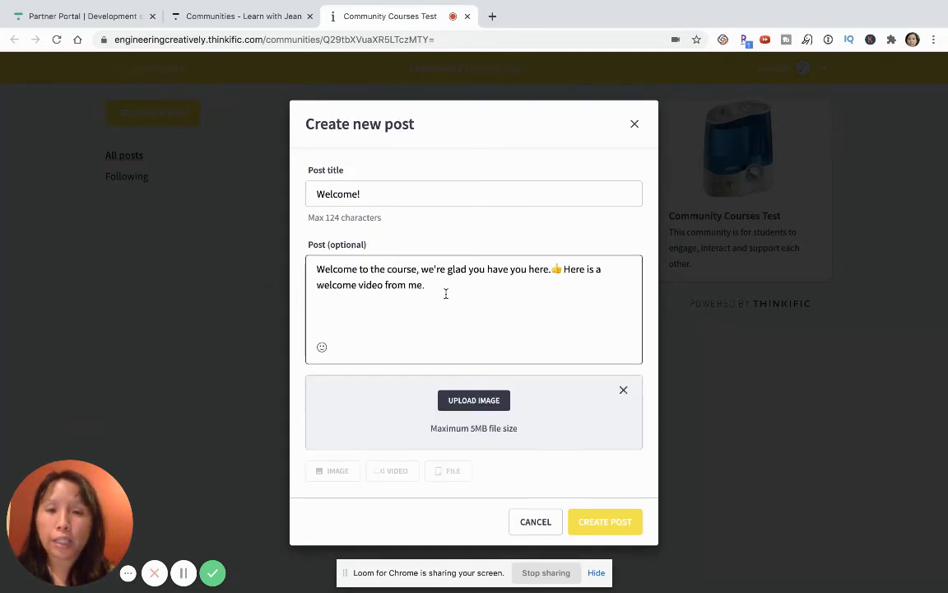
left_click(479, 405)
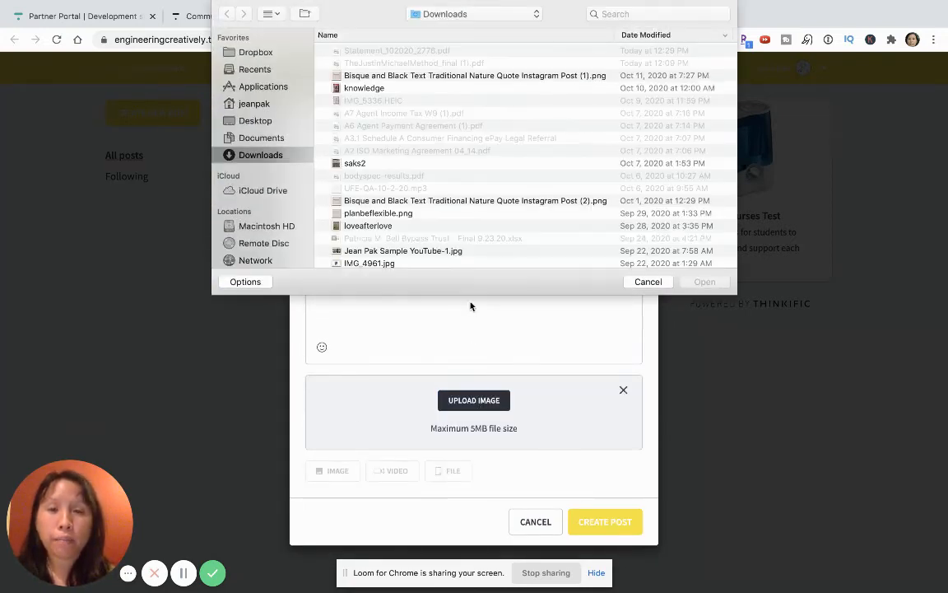
scroll(387, 196, "down", 2)
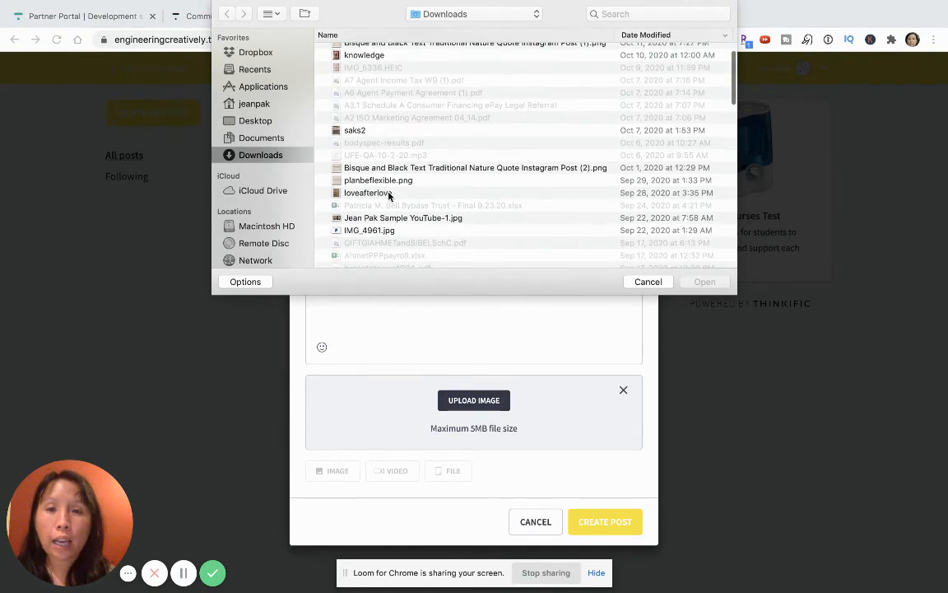
left_click(368, 230)
left_click(702, 281)
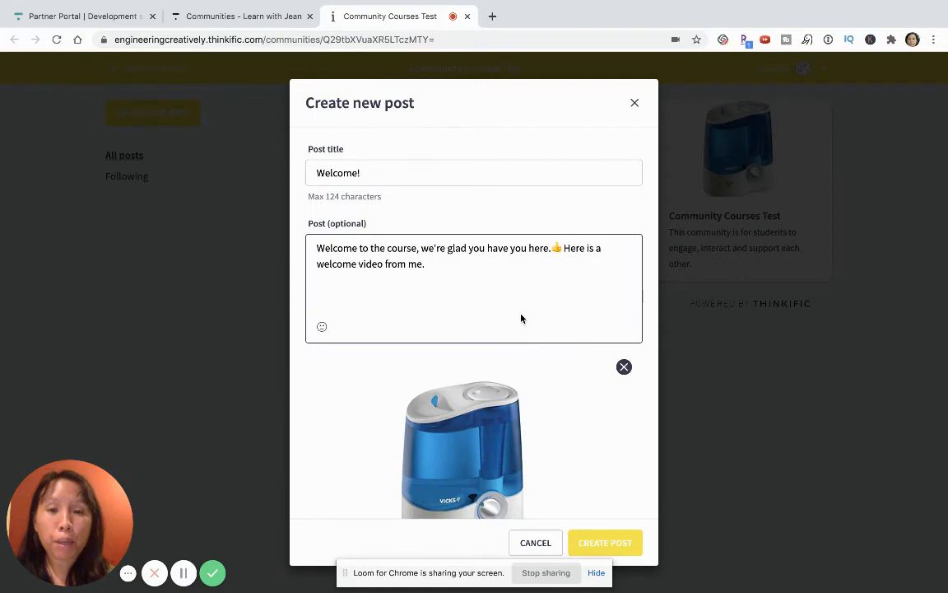
Give the attached image the alternative text "picture of community" and publish the welcome post.
scroll(516, 362, "down", 3)
left_click(498, 456)
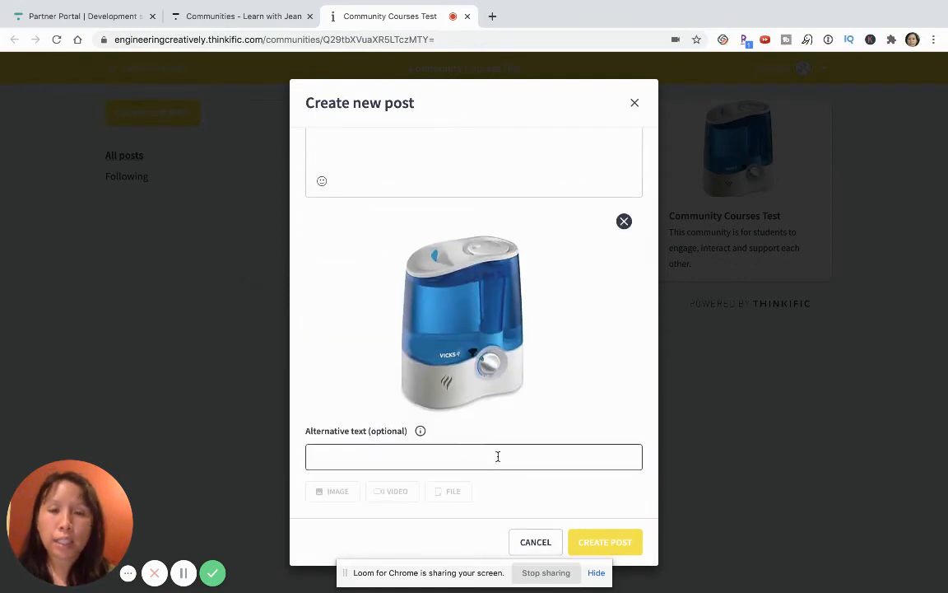
type("pictures")
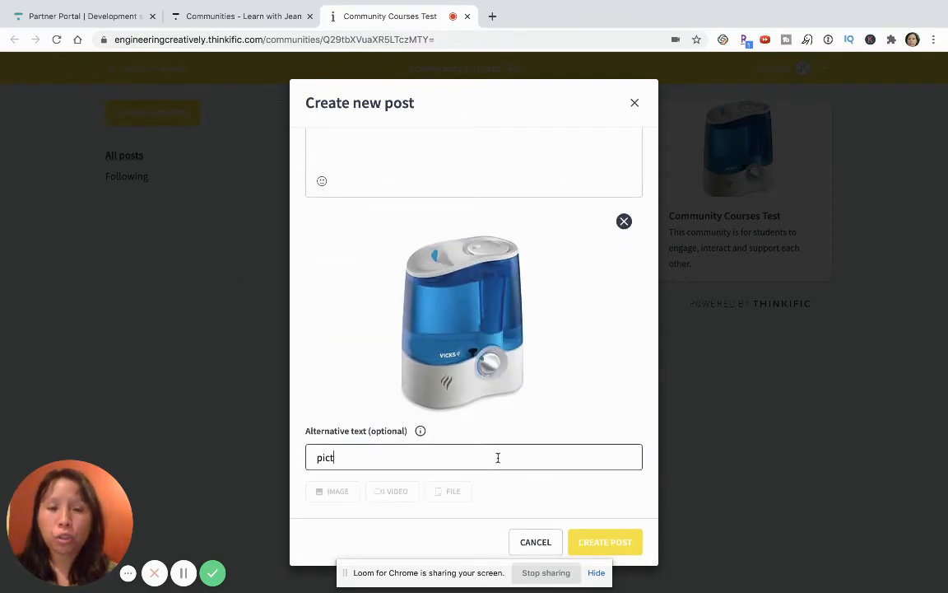
key("BackSpace")
type("of community")
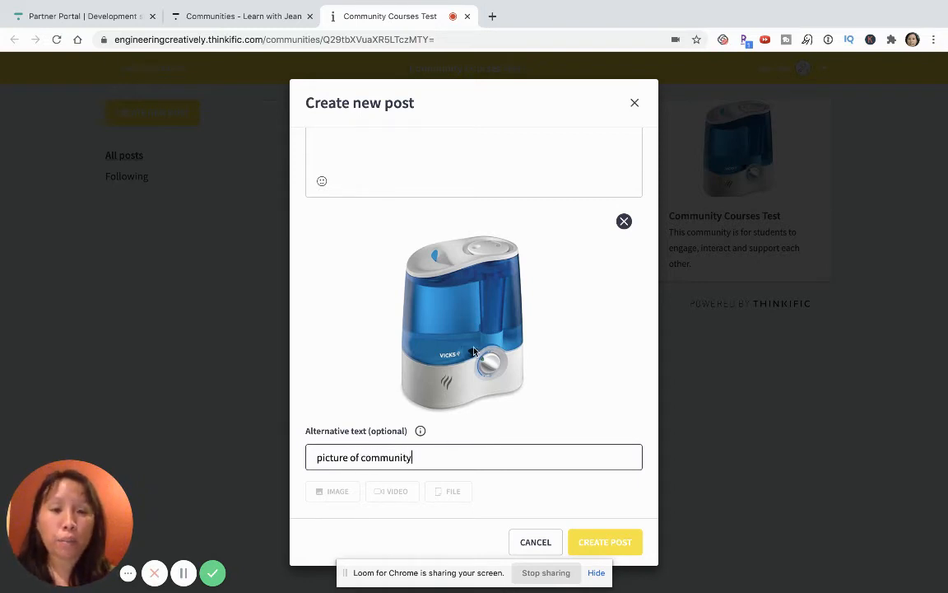
scroll(578, 355, "up", 3)
scroll(578, 355, "down", 3)
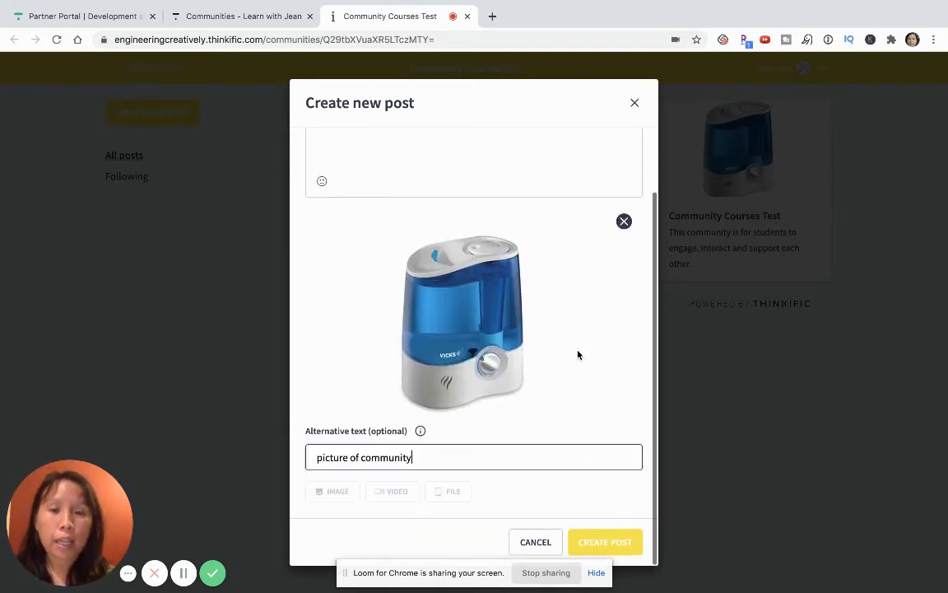
left_click(605, 541)
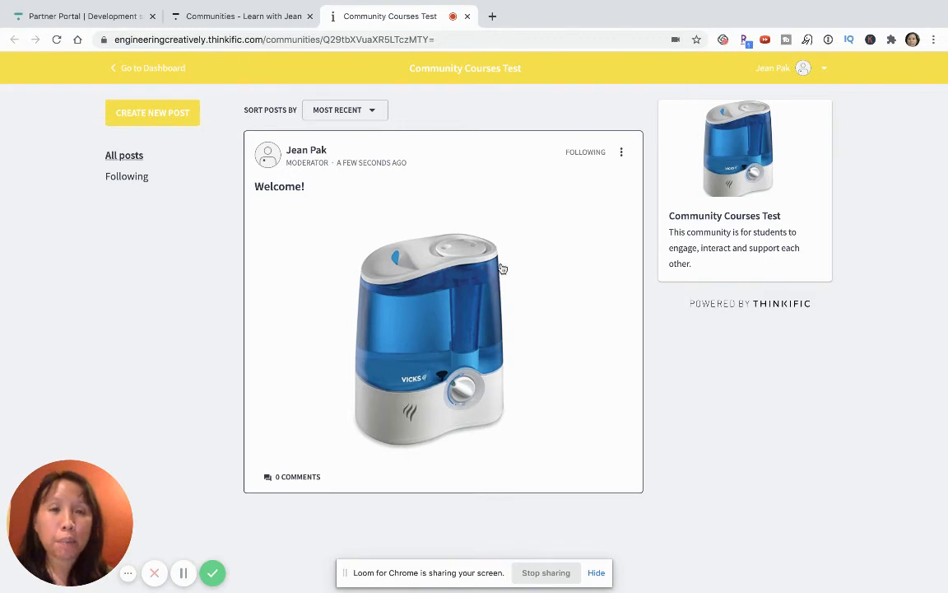
Pin the "Welcome!" post in the community feed.
left_click(623, 156)
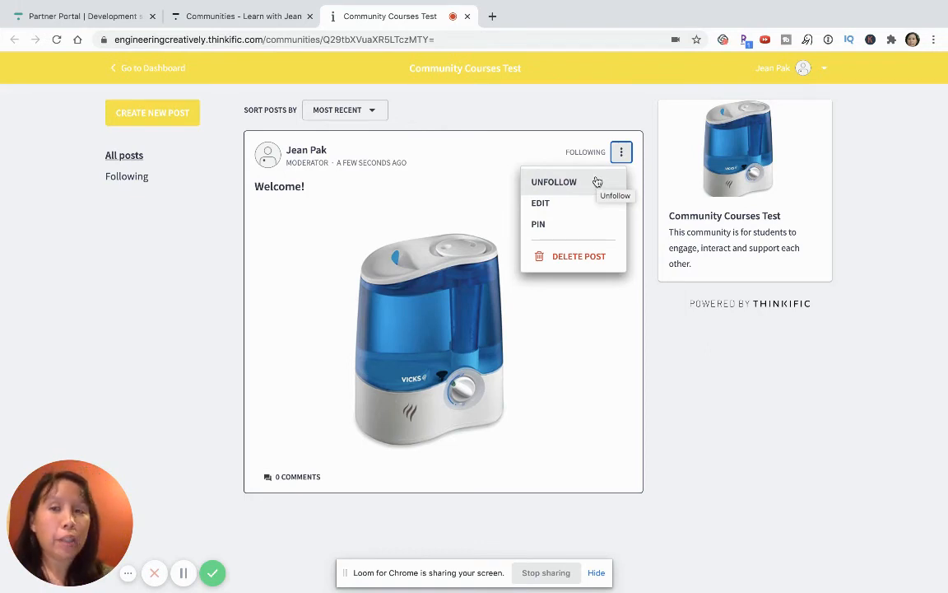
left_click(541, 225)
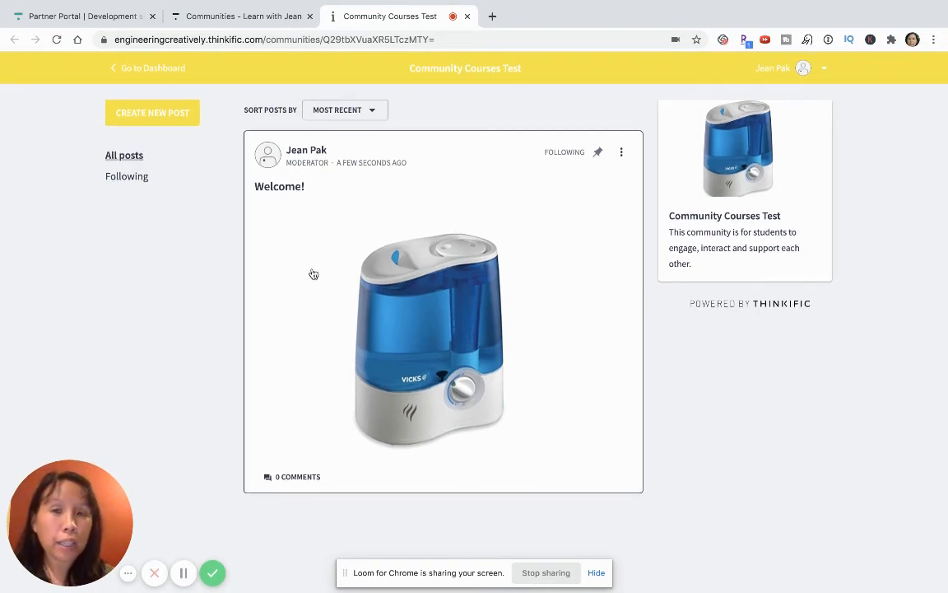
scroll(318, 278, "down", 1)
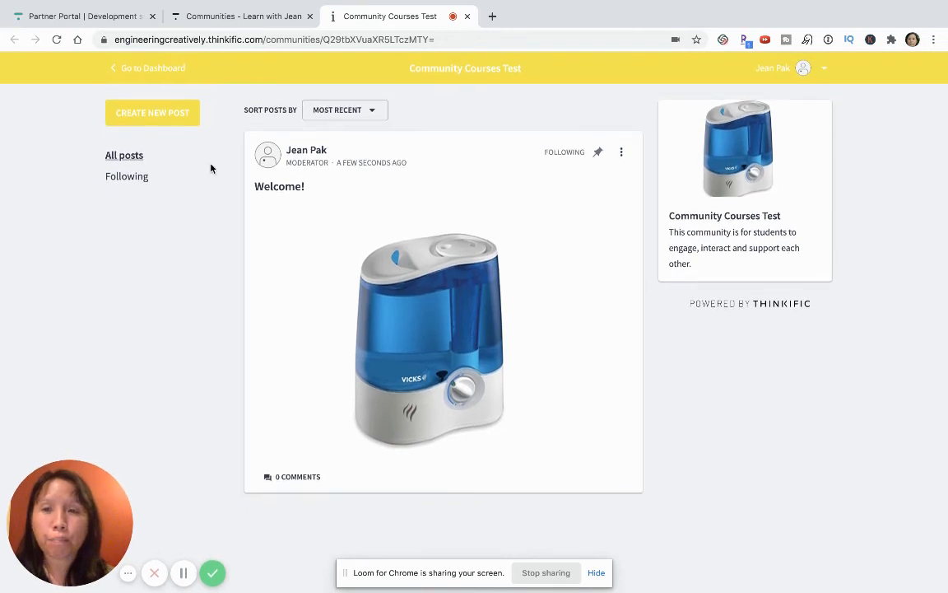
Create and publish a second community post titled "New Post" with the text "safdfyrt".
left_click(155, 102)
left_click(423, 322)
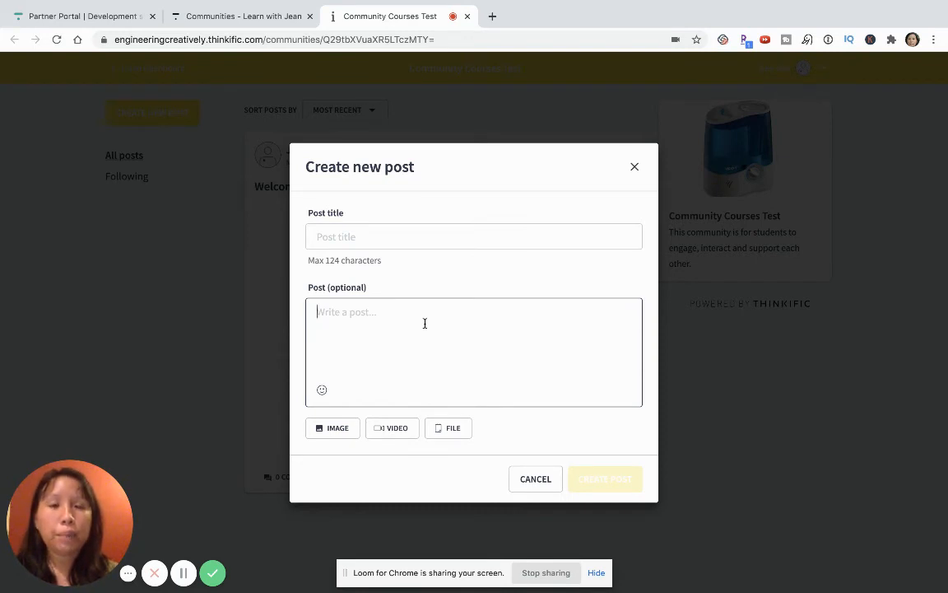
left_click(420, 227)
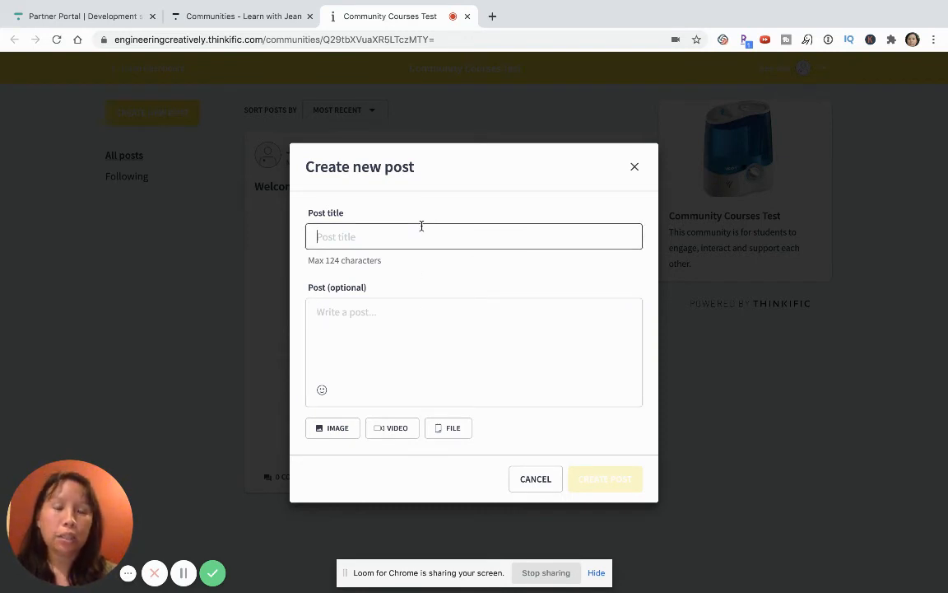
type("New Post")
key("Tab")
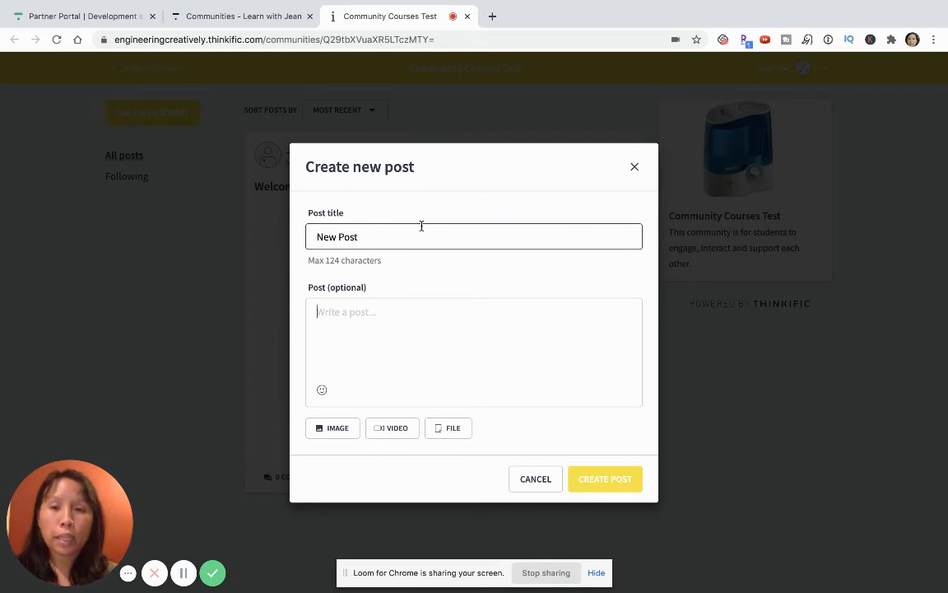
type("safdfyrt")
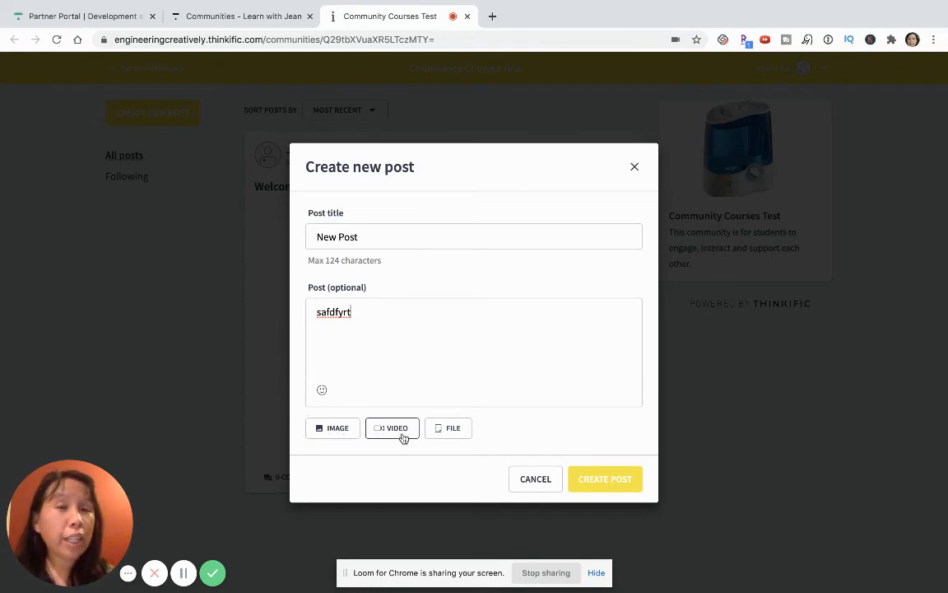
left_click(451, 430)
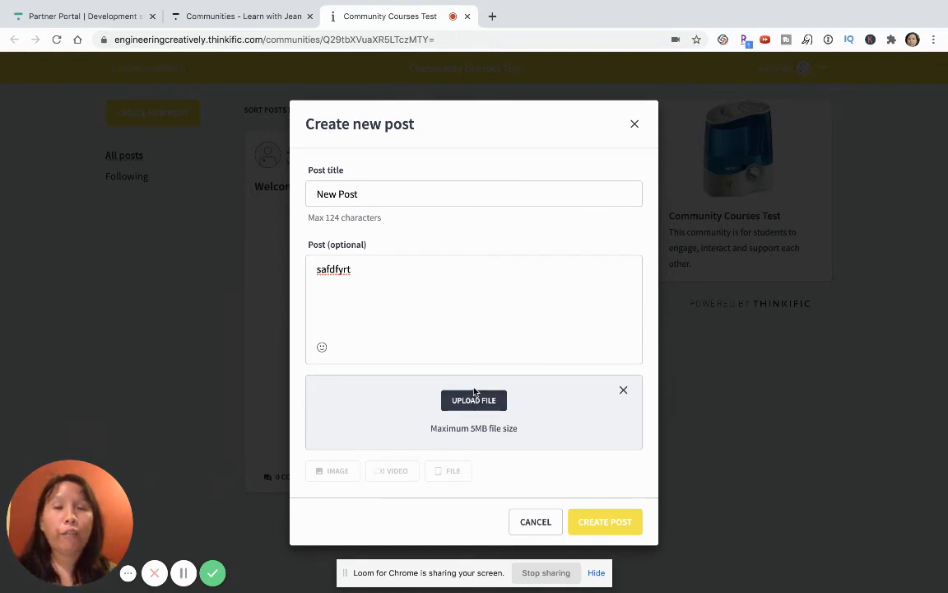
left_click(605, 521)
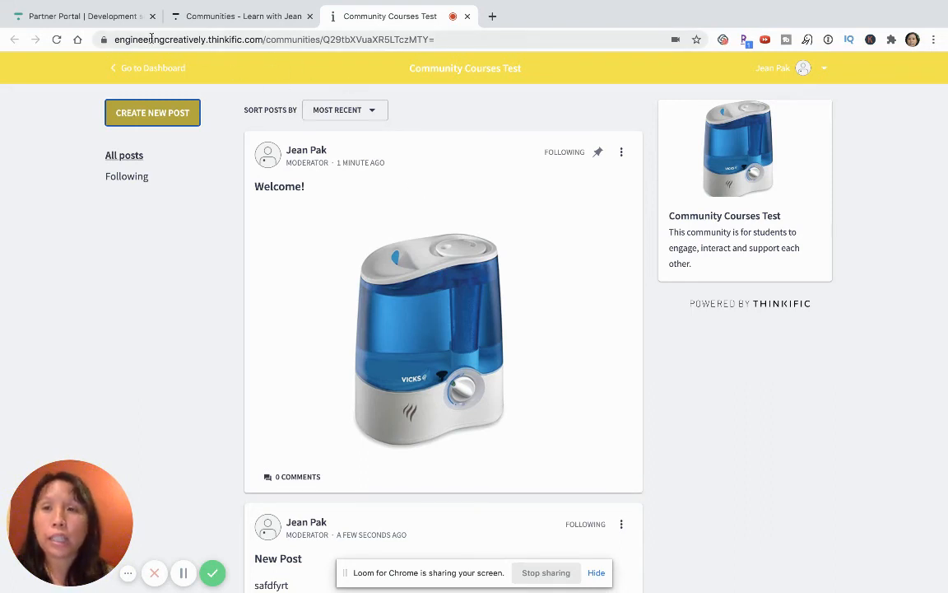
Return to the site management area and open the admin notification settings.
left_click(244, 17)
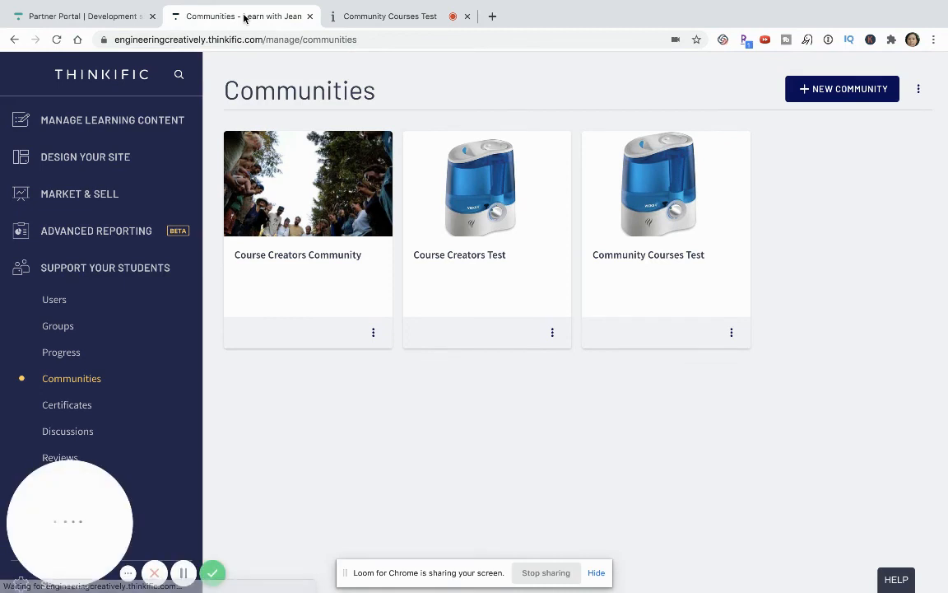
scroll(93, 424, "down", 3)
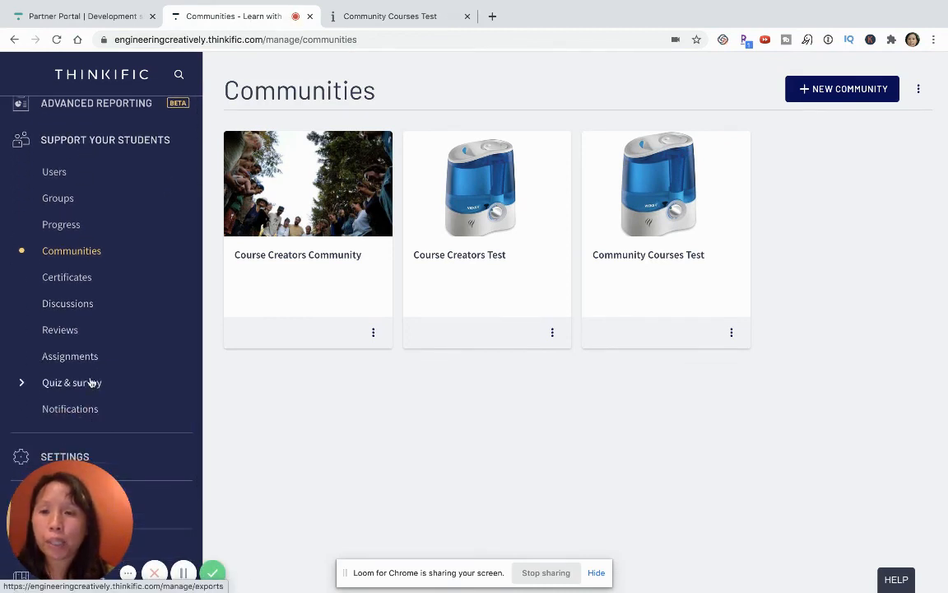
left_click(74, 409)
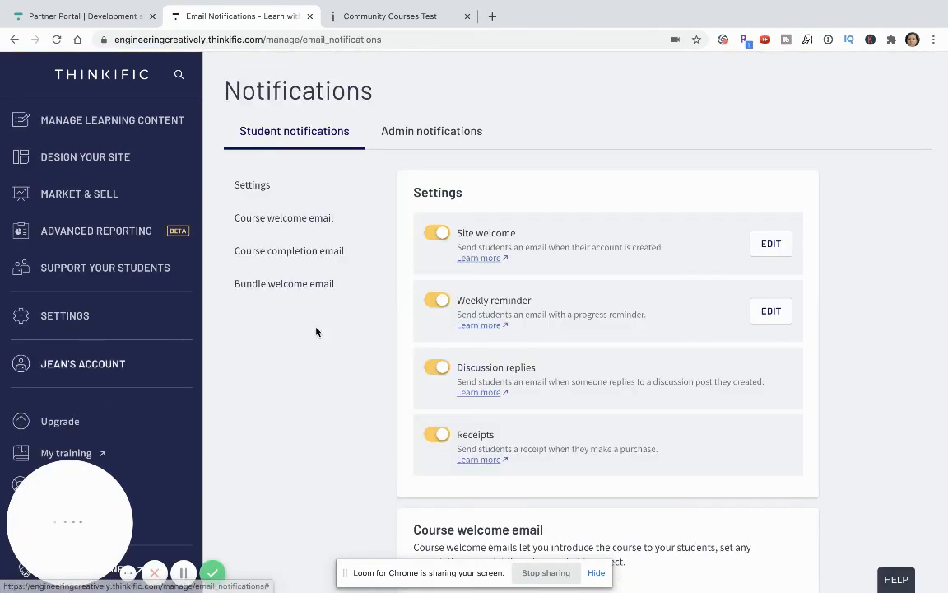
left_click(443, 140)
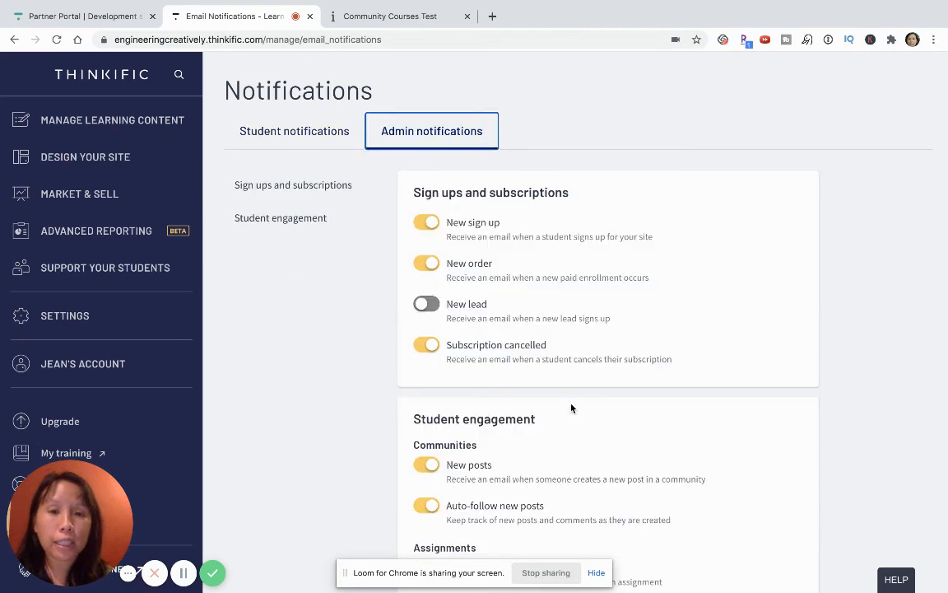
Turn off the admin notifications for new community posts and auto-following of new posts under Student engagement.
scroll(513, 362, "down", 3)
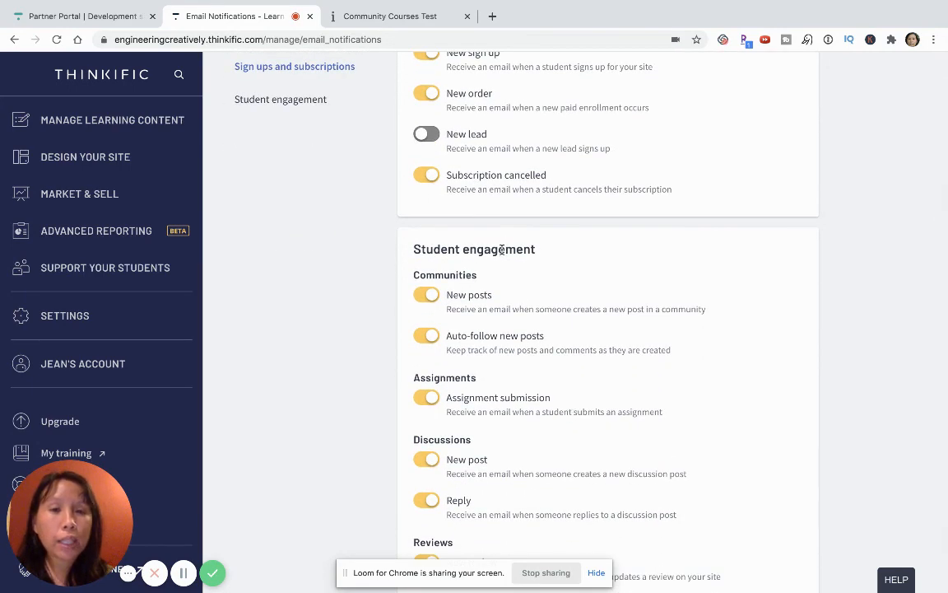
scroll(537, 329, "down", 1)
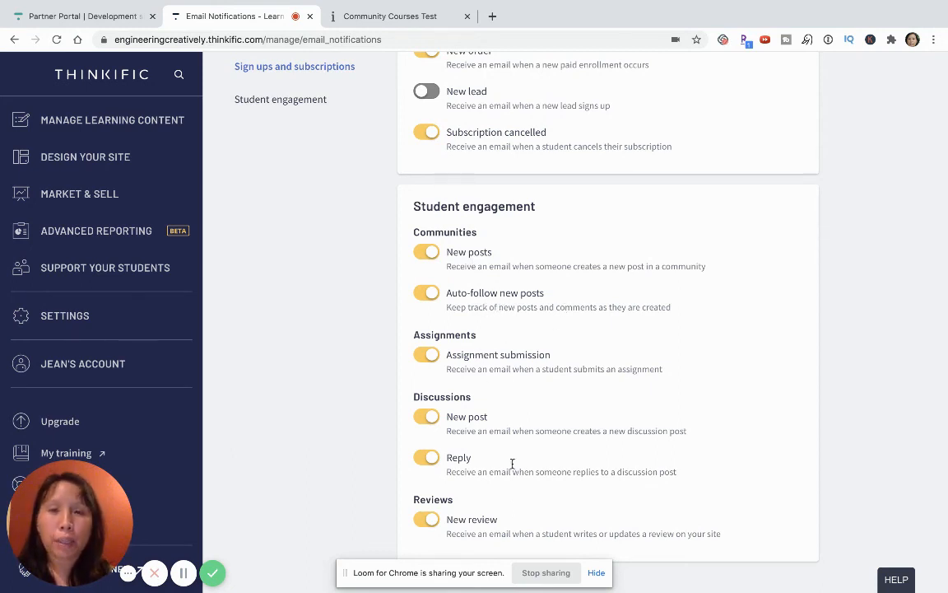
scroll(517, 380, "up", 1)
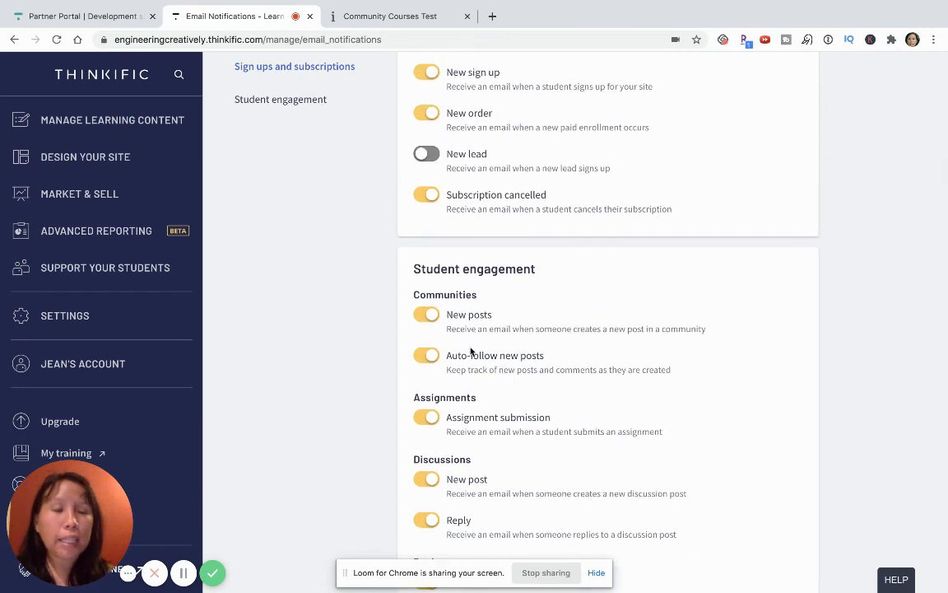
left_click(426, 318)
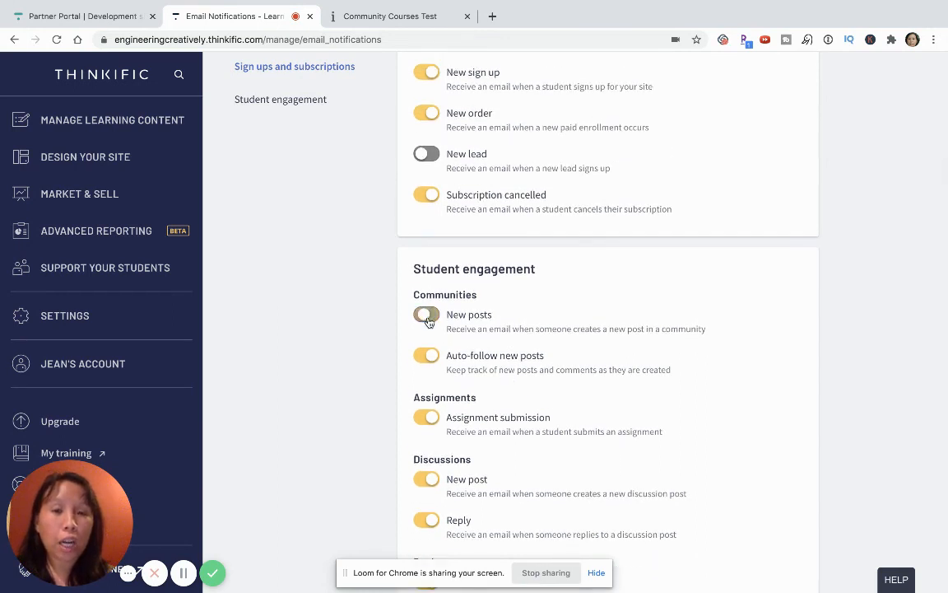
left_click(430, 357)
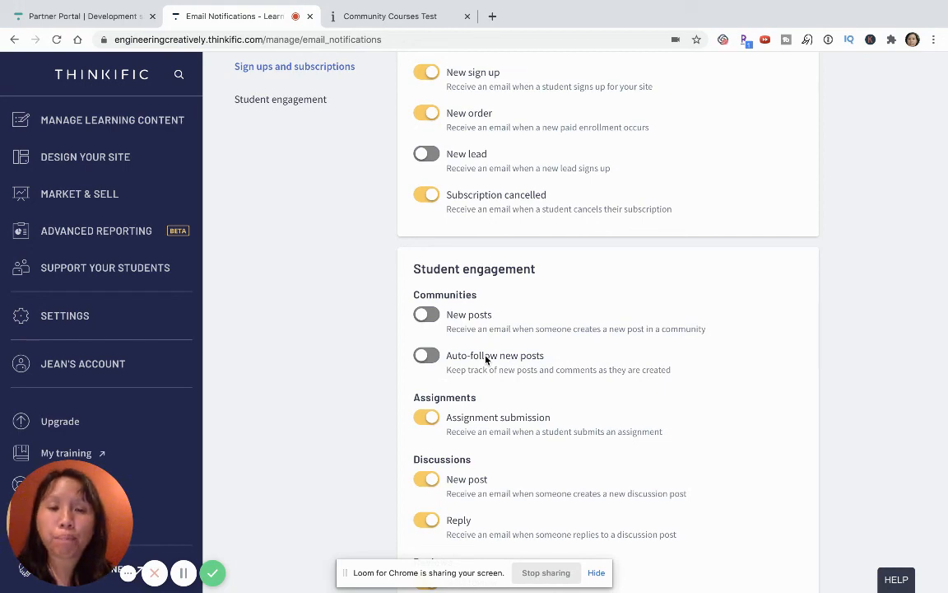
scroll(485, 359, "up", 3)
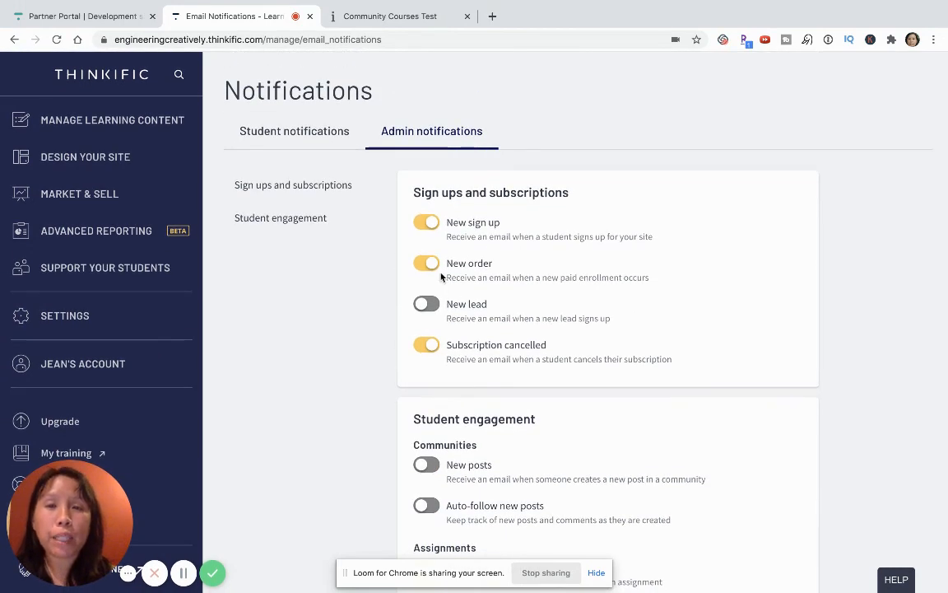